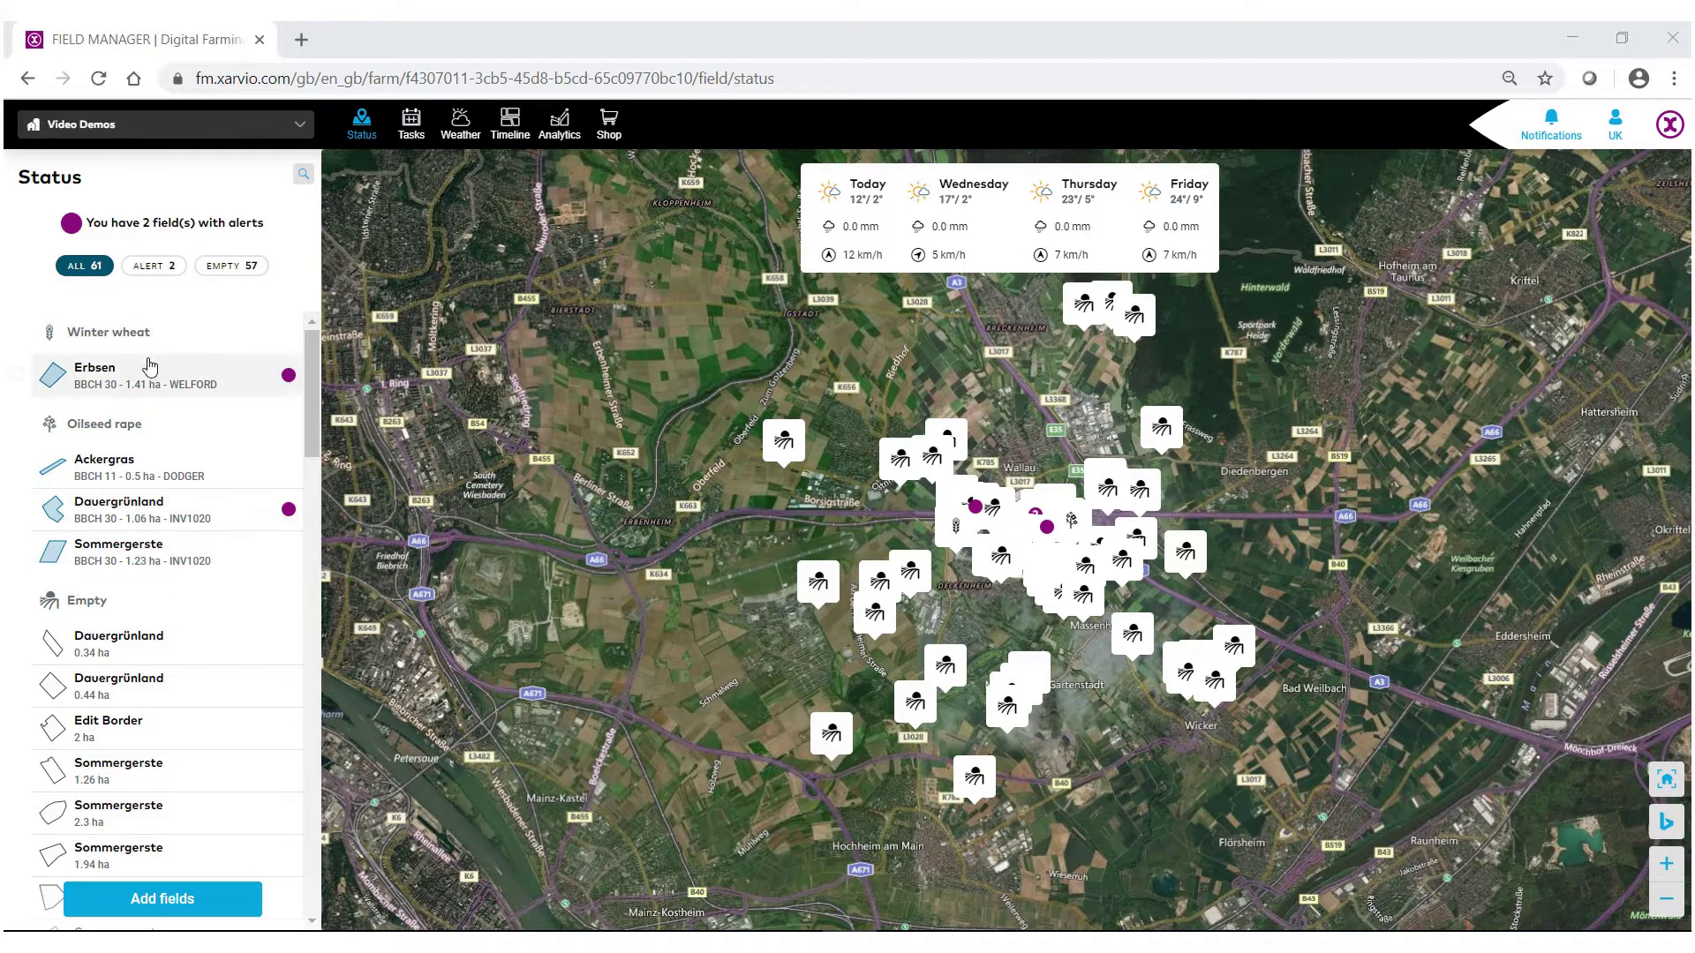
# Step: Open the Ackergras field's details and scroll to its Weather & climate summary
pyautogui.click(107, 474)
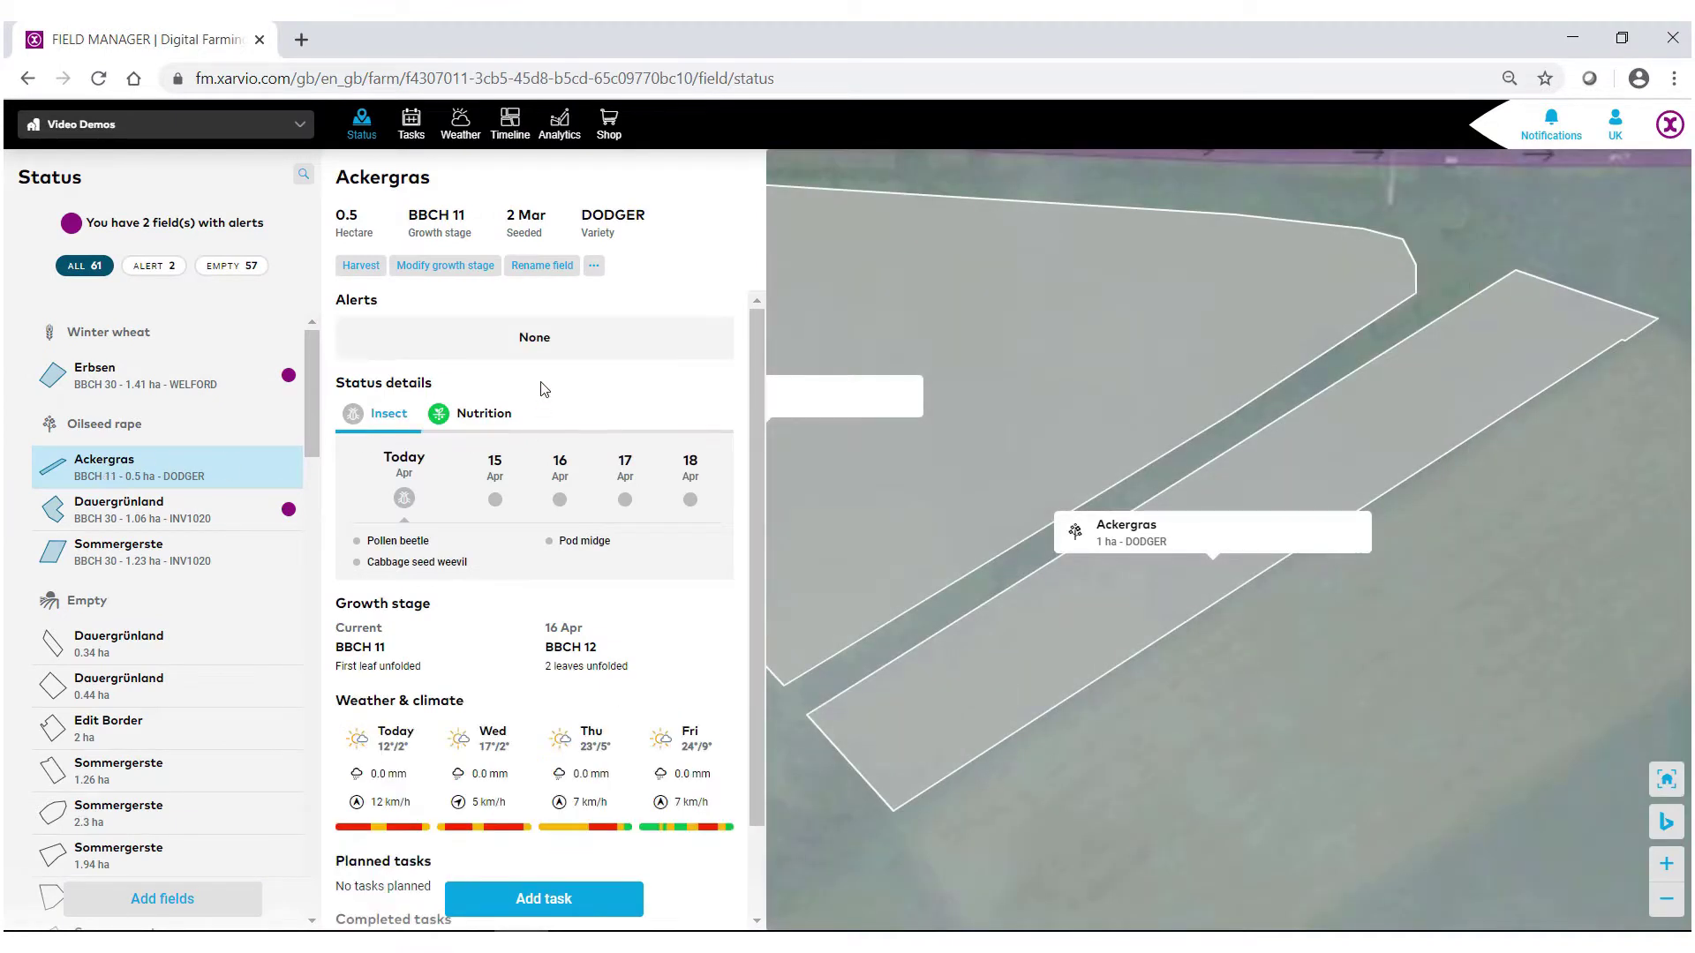
pyautogui.scroll(-1, 543, 390)
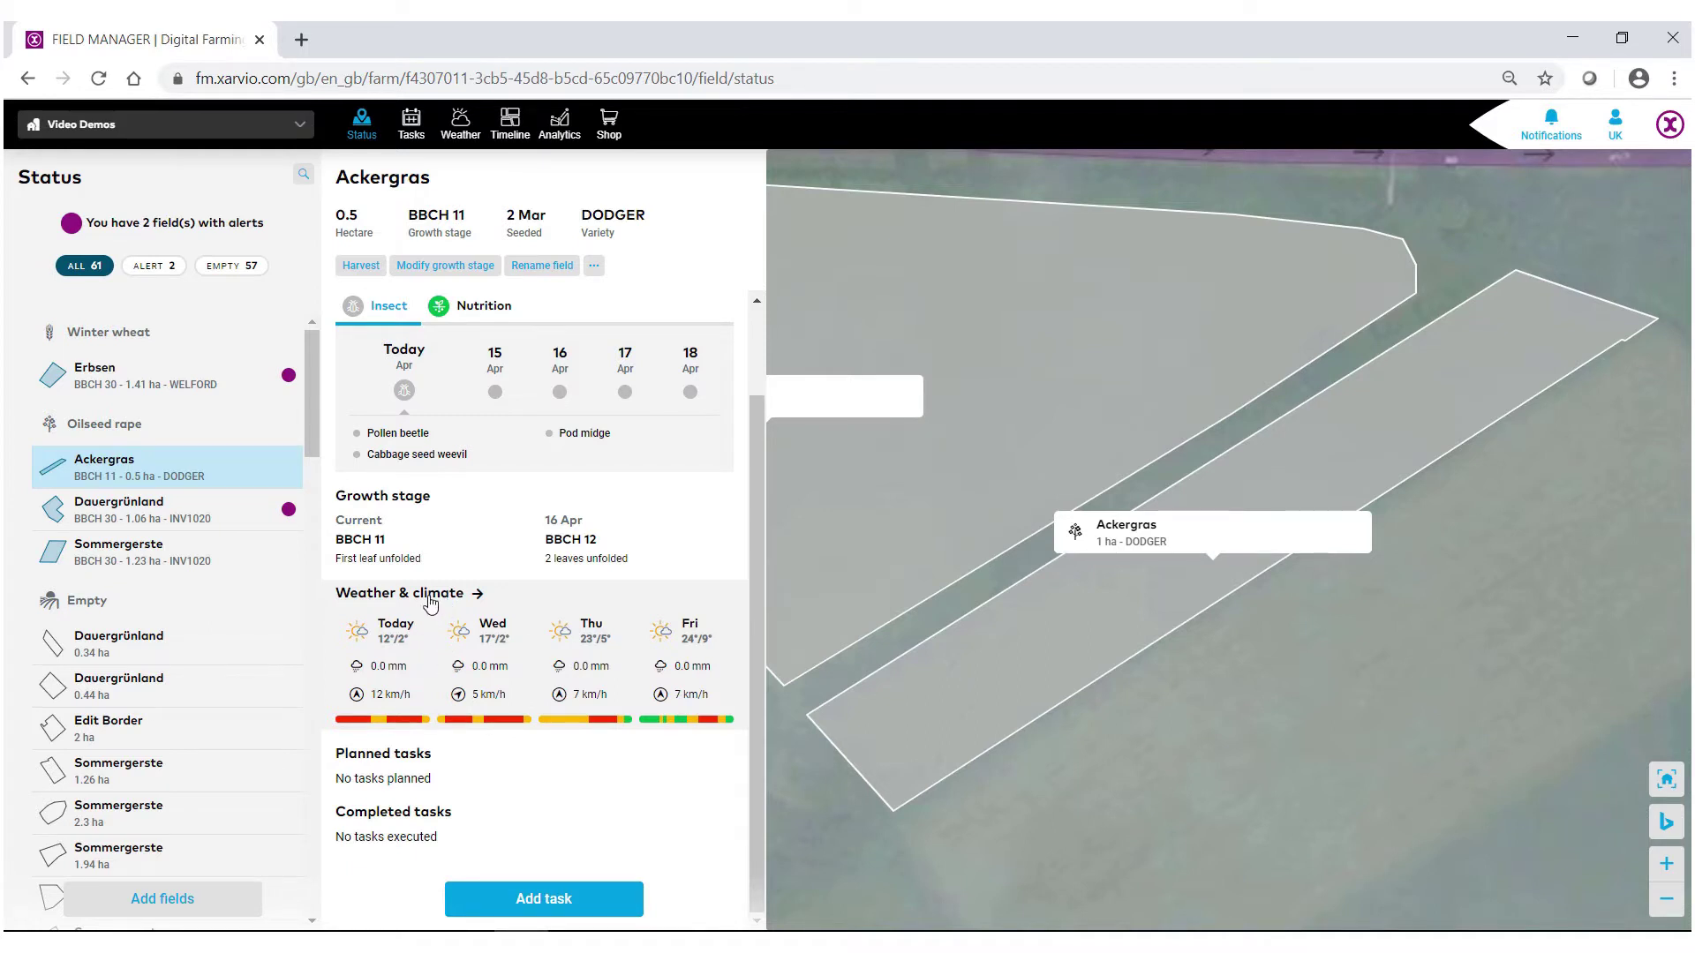
# Step: Open Ackergras's Weather page and look over its rain radar and spray forecasts
pyautogui.click(436, 635)
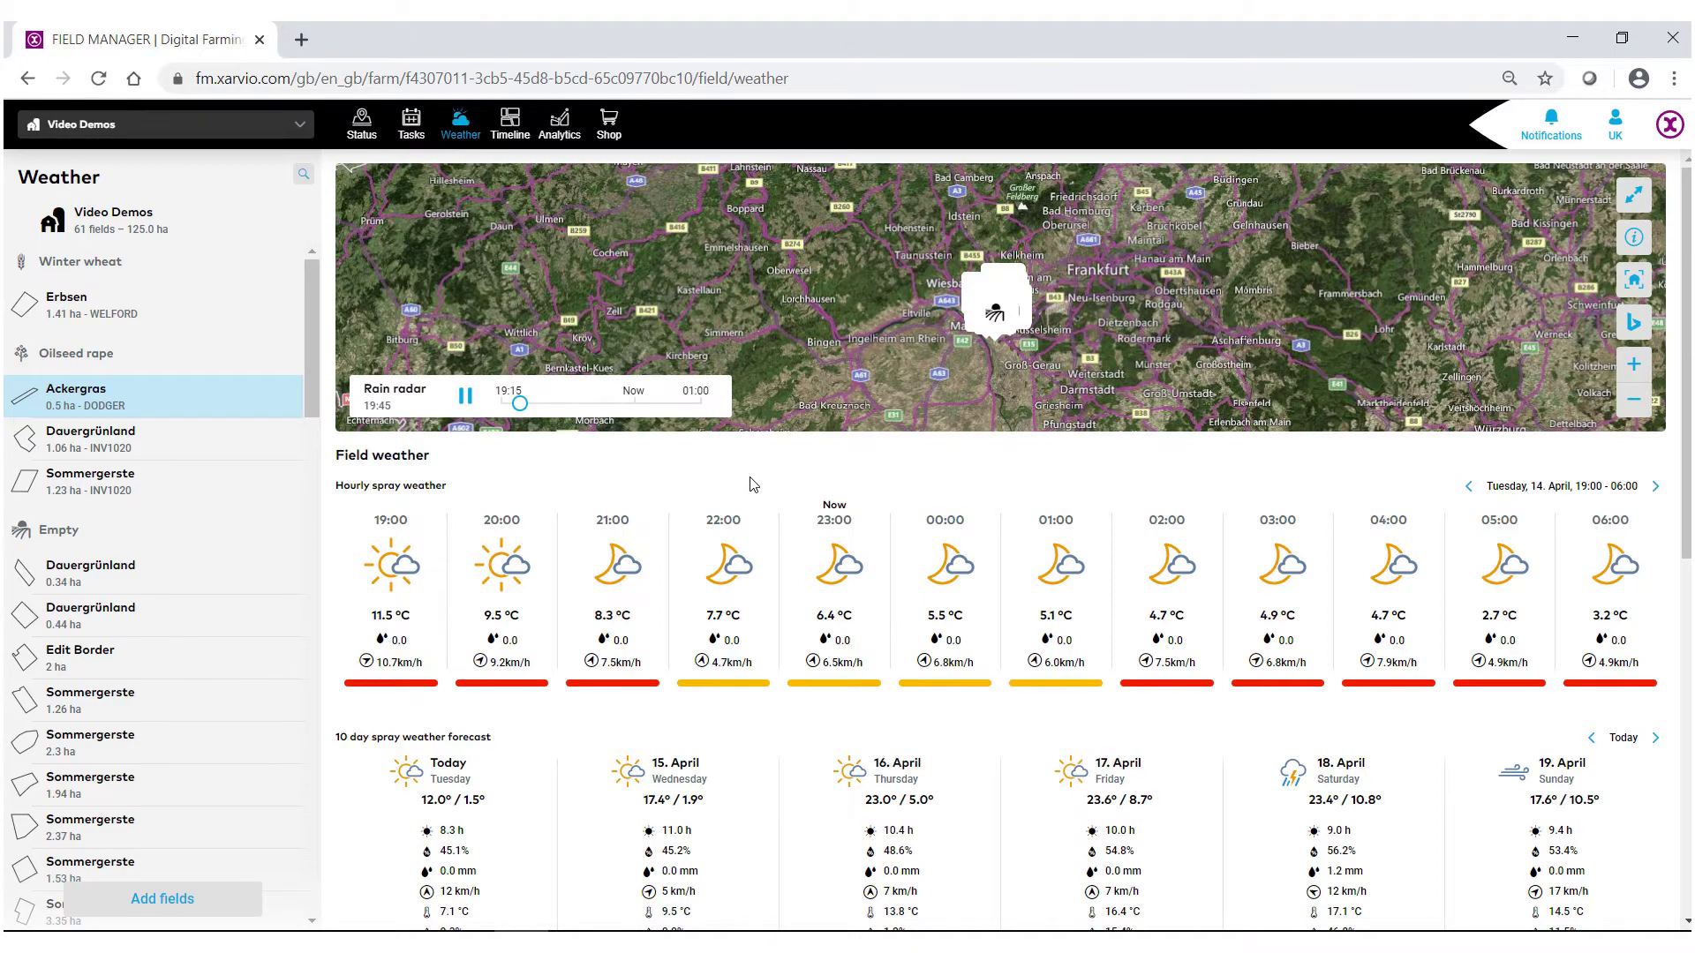
pyautogui.scroll(-5, 747, 490)
pyautogui.scroll(5, 747, 491)
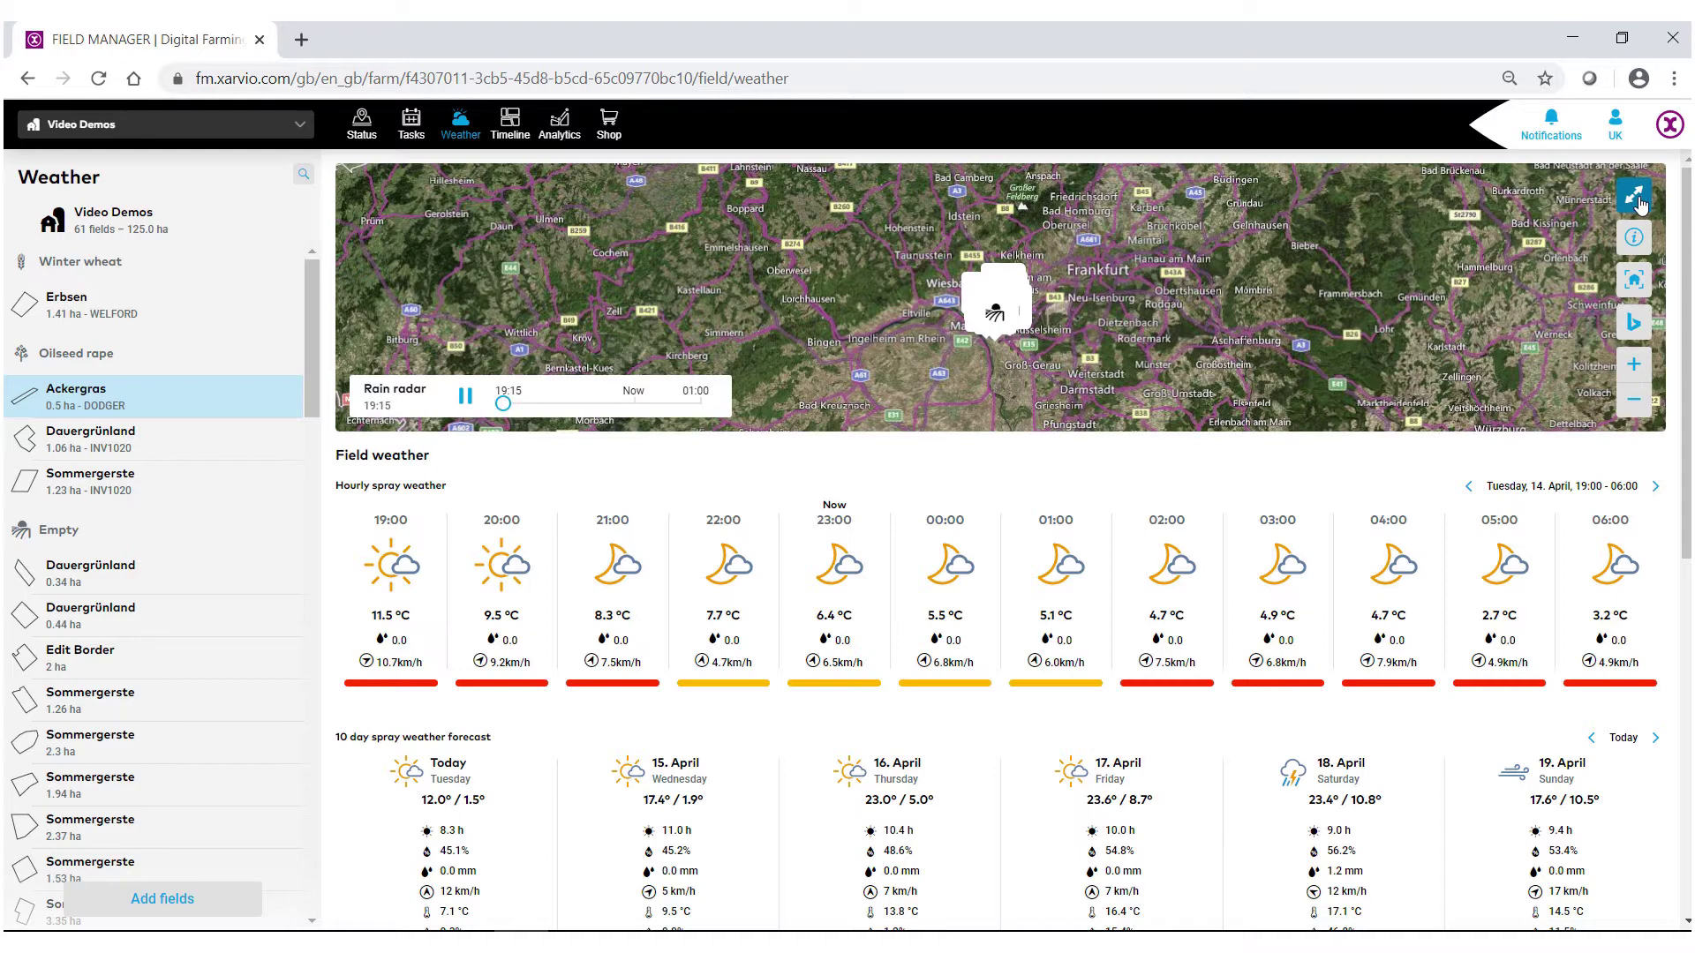
# Step: Expand the rain radar map to full page, pan upward and zoom in one level
pyautogui.click(1635, 196)
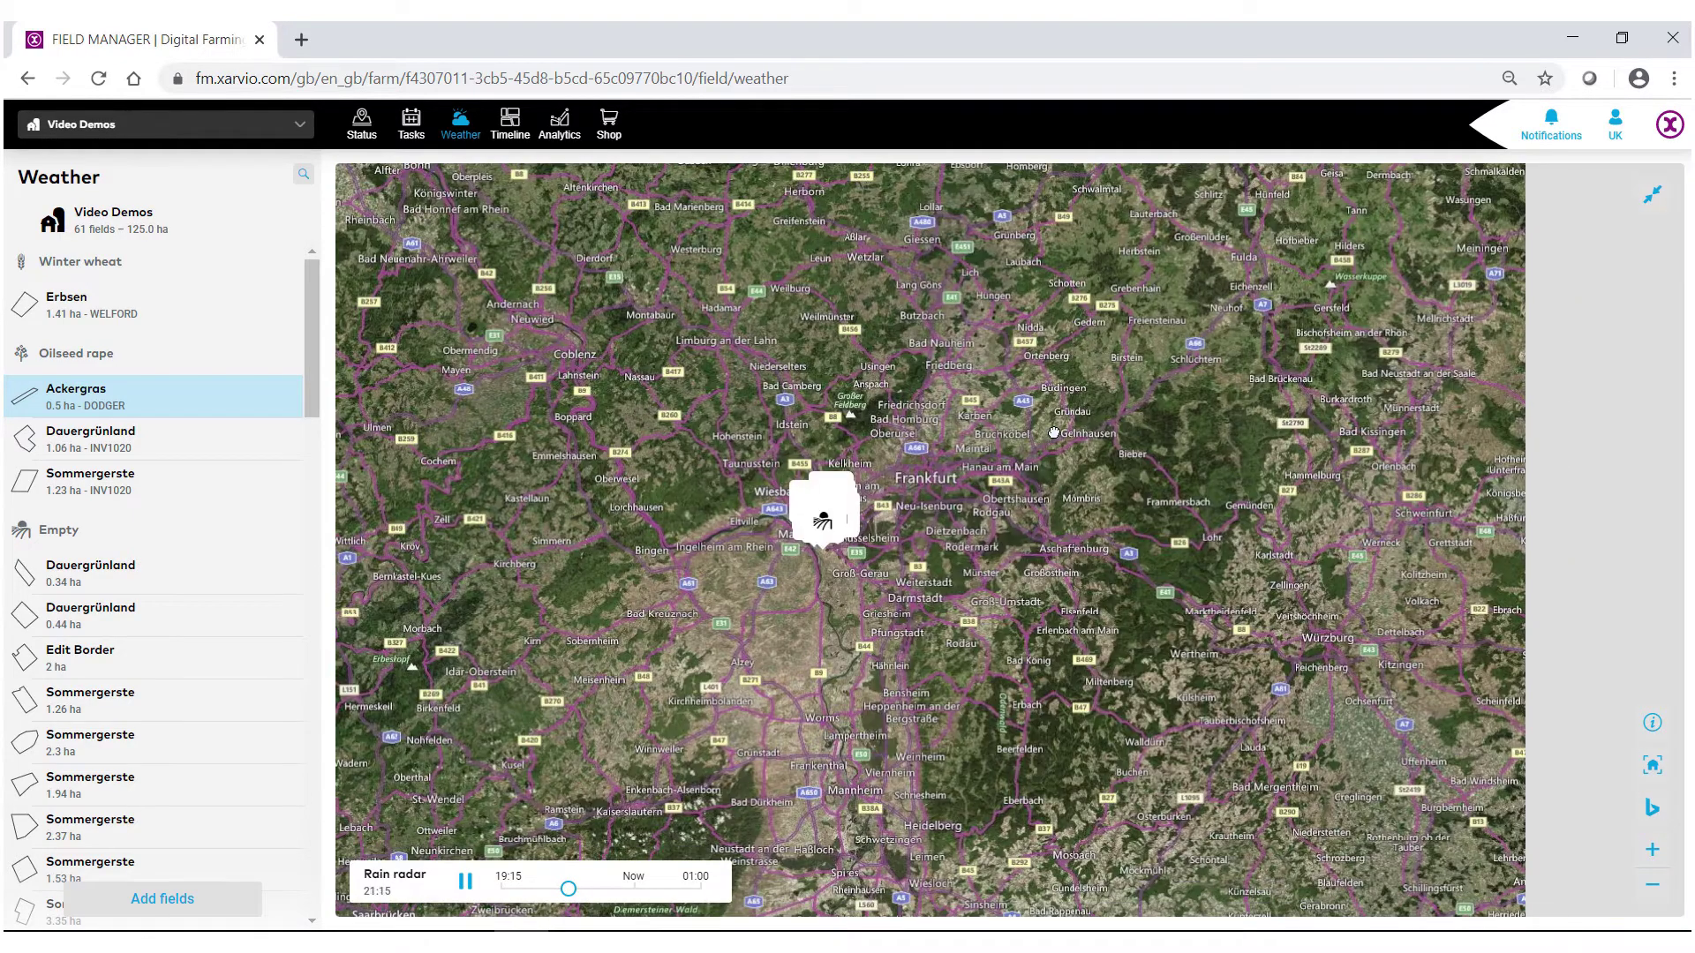
pyautogui.moveTo(1047, 460); pyautogui.dragTo(1063, 386)
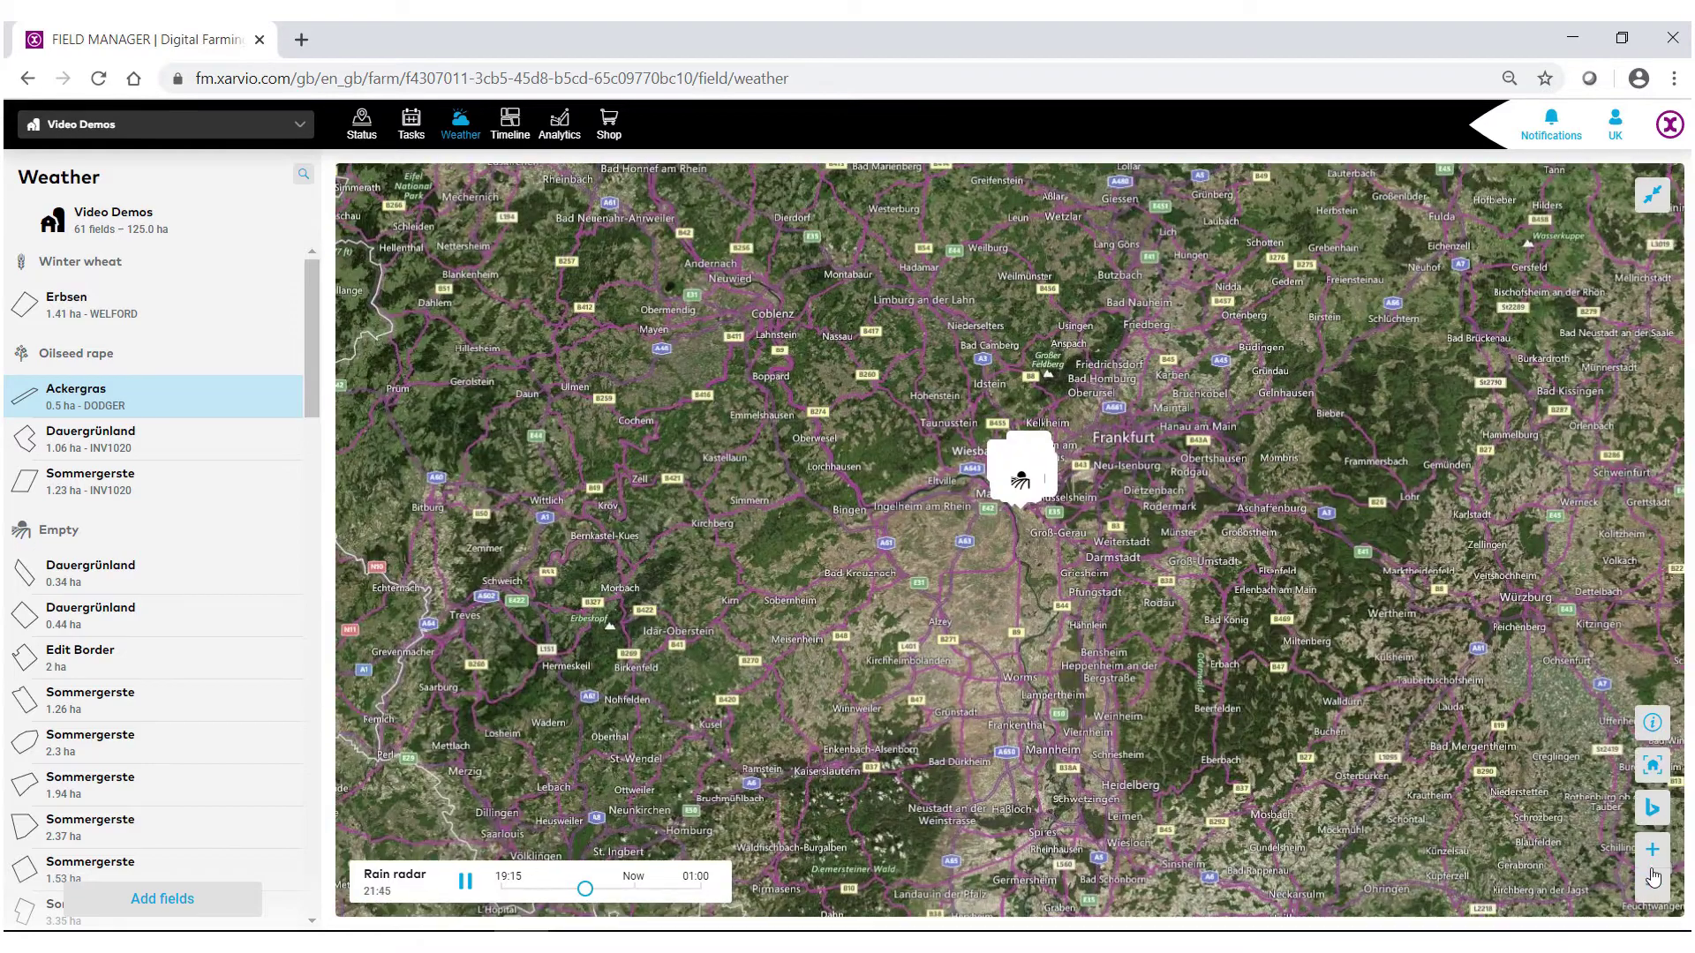
pyautogui.click(1653, 850)
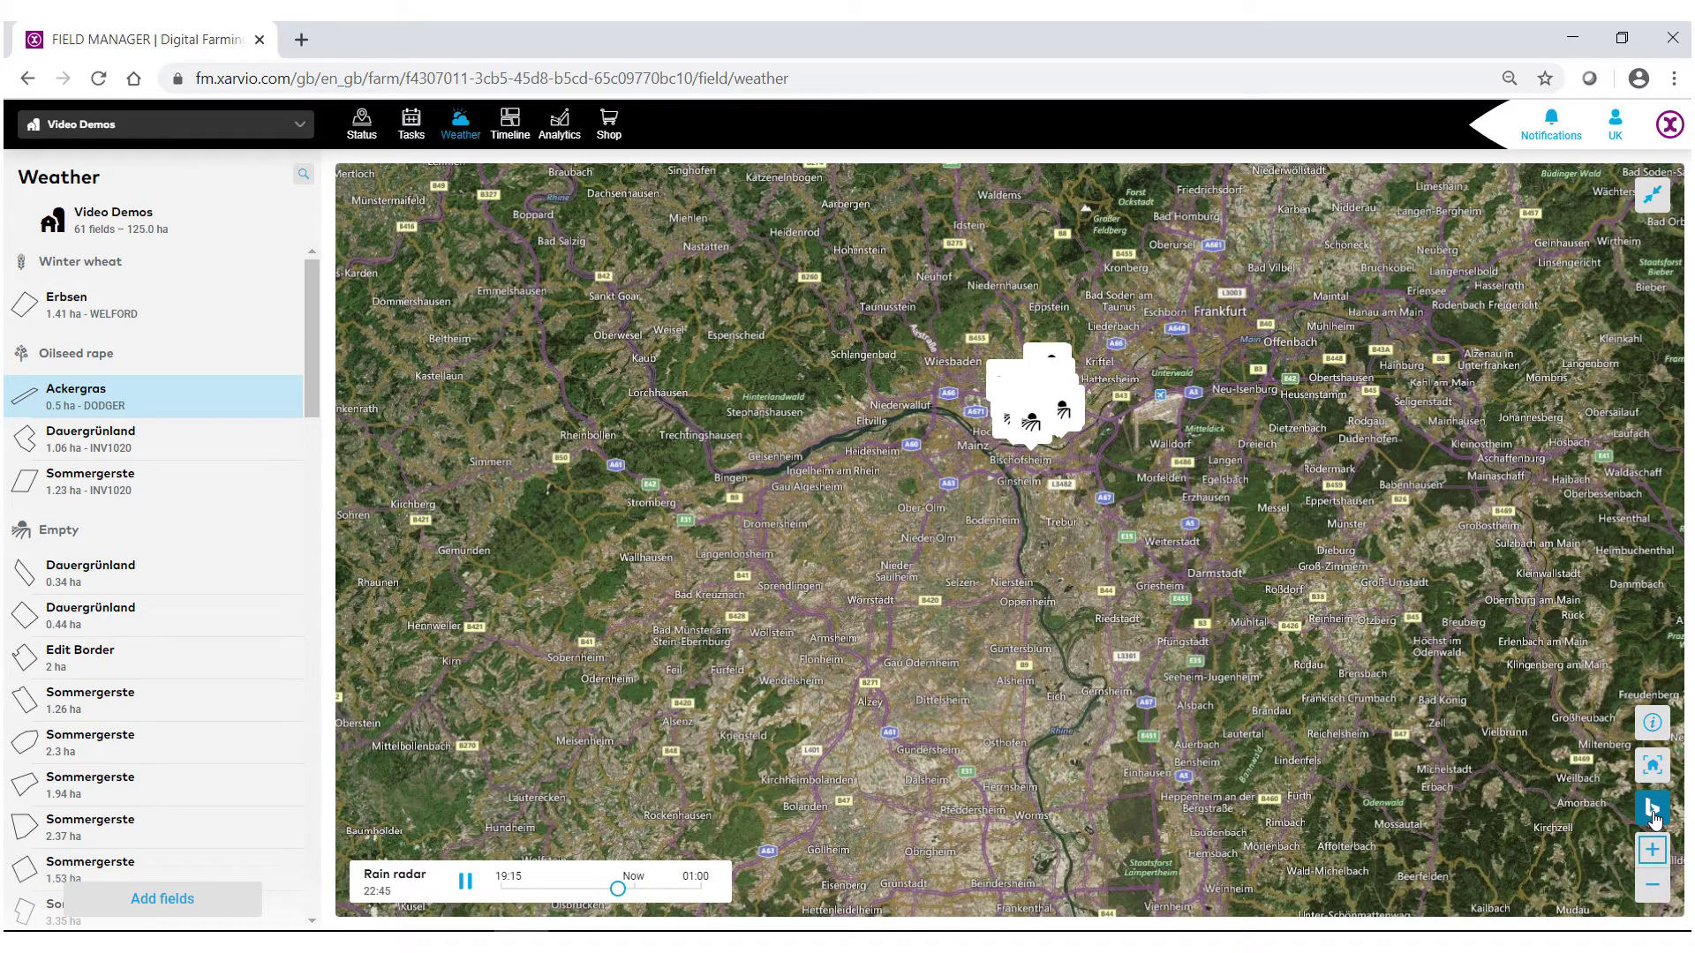
# Step: Switch the map base layer and back to labelled satellite, then show and hide the radar legend
pyautogui.click(1653, 810)
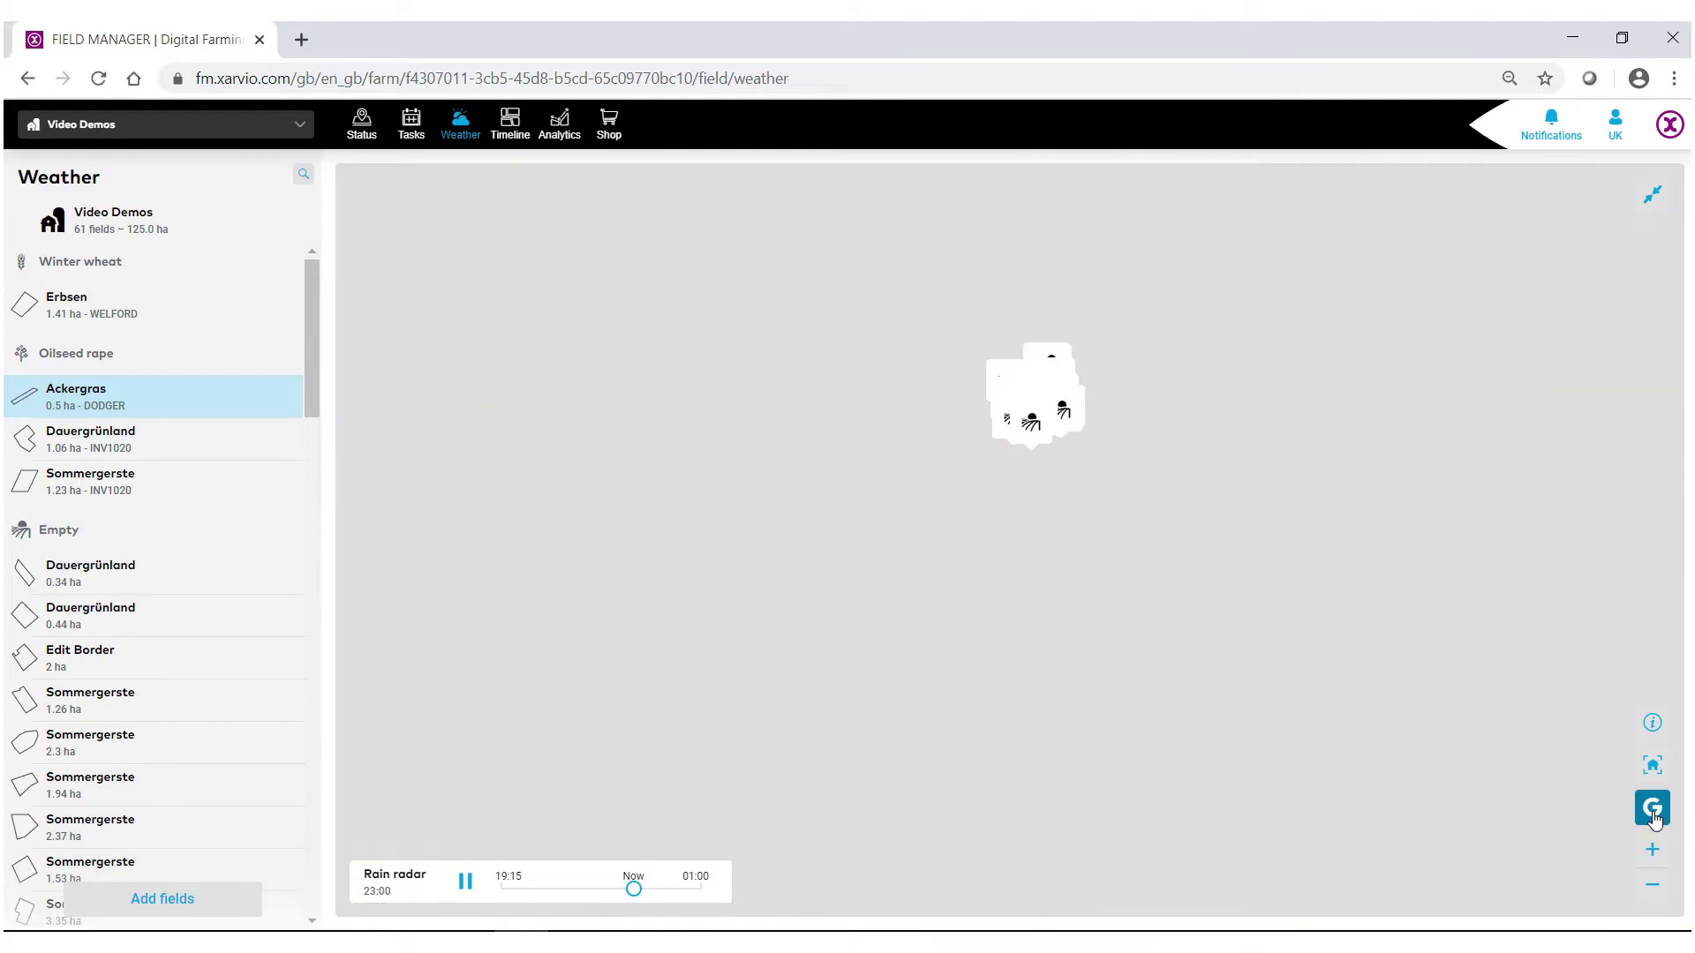
pyautogui.click(1654, 809)
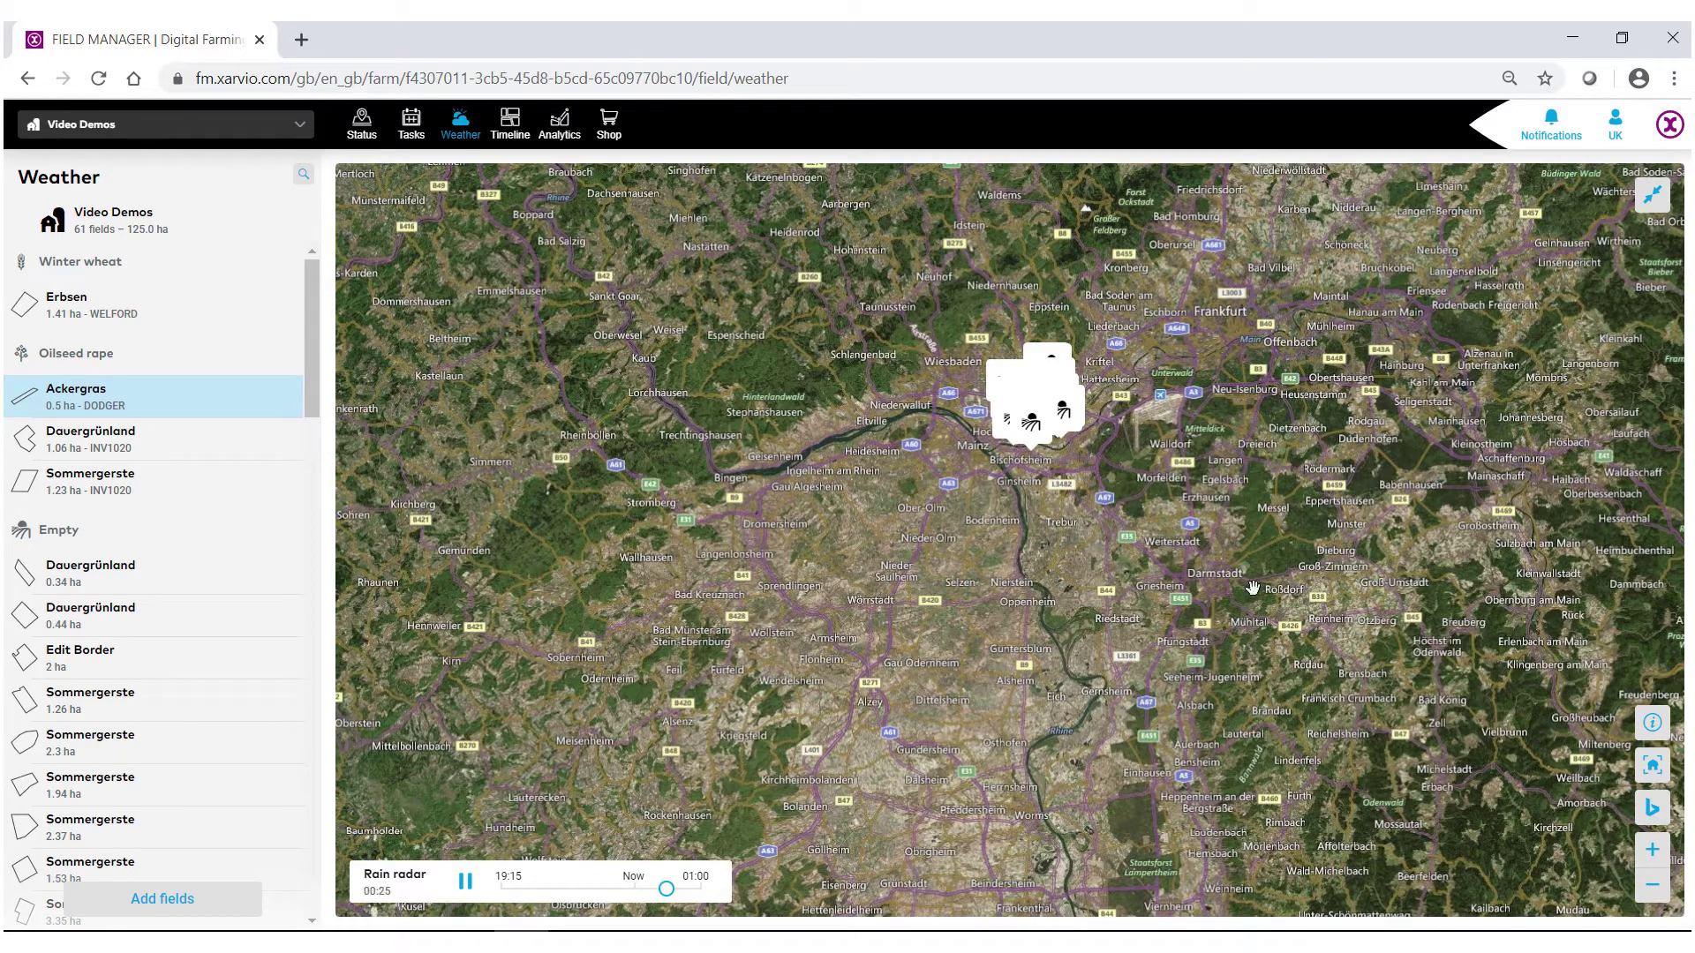
pyautogui.click(1651, 731)
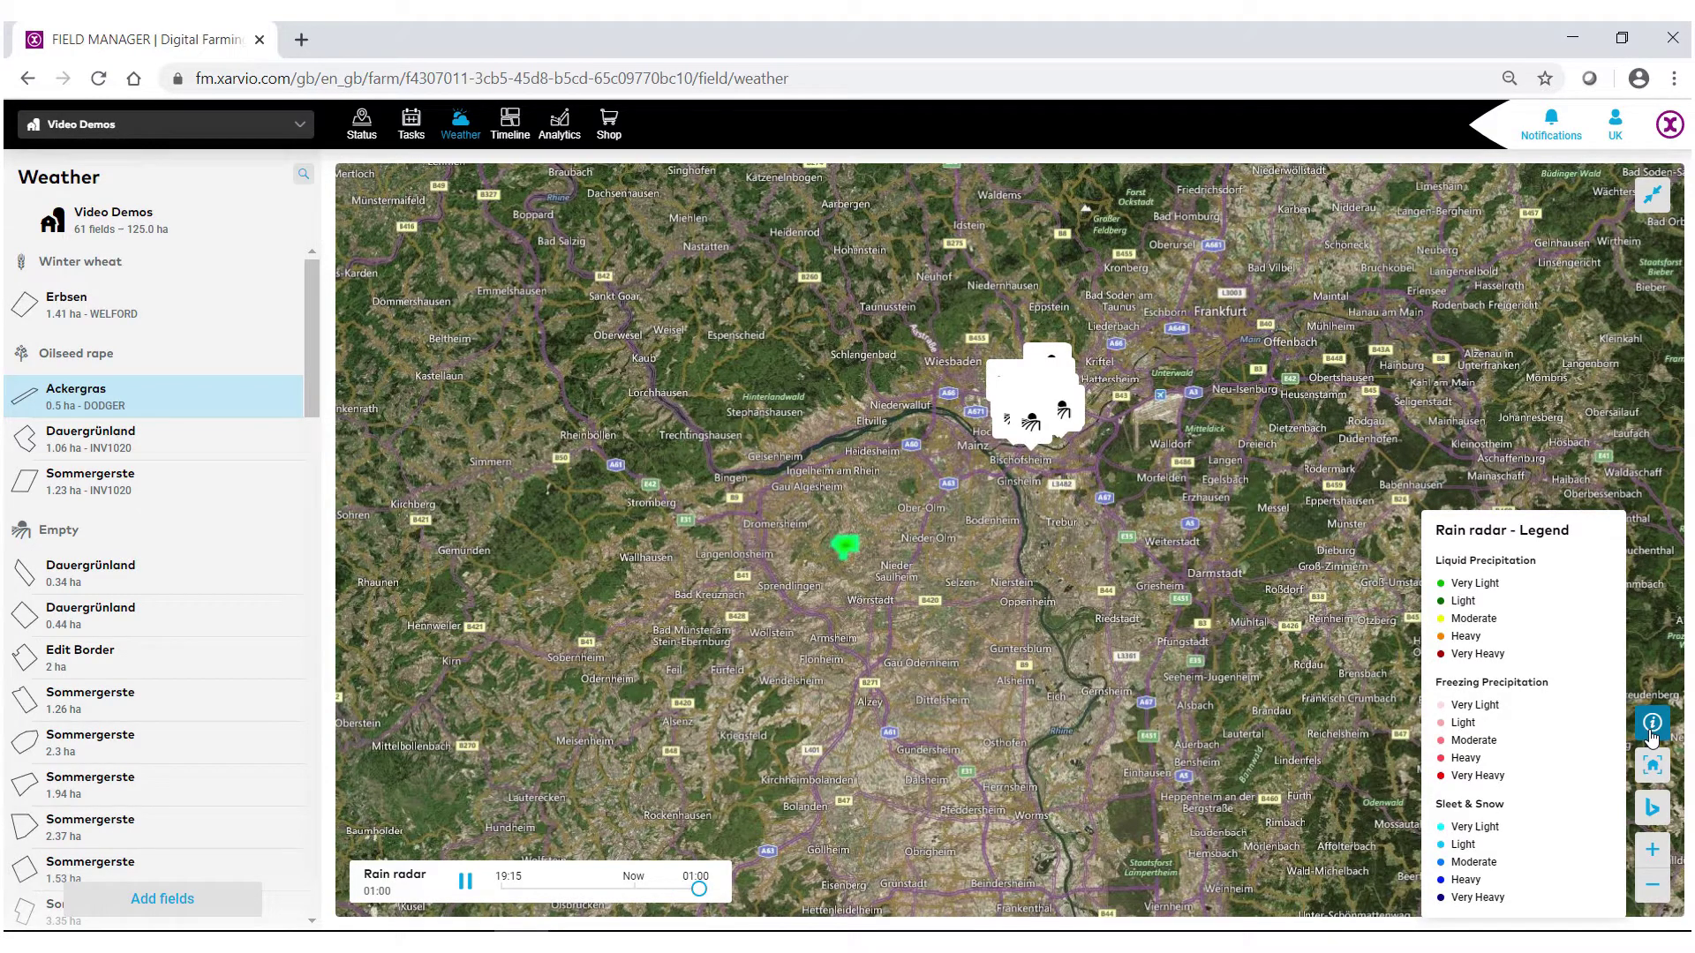
pyautogui.click(1652, 726)
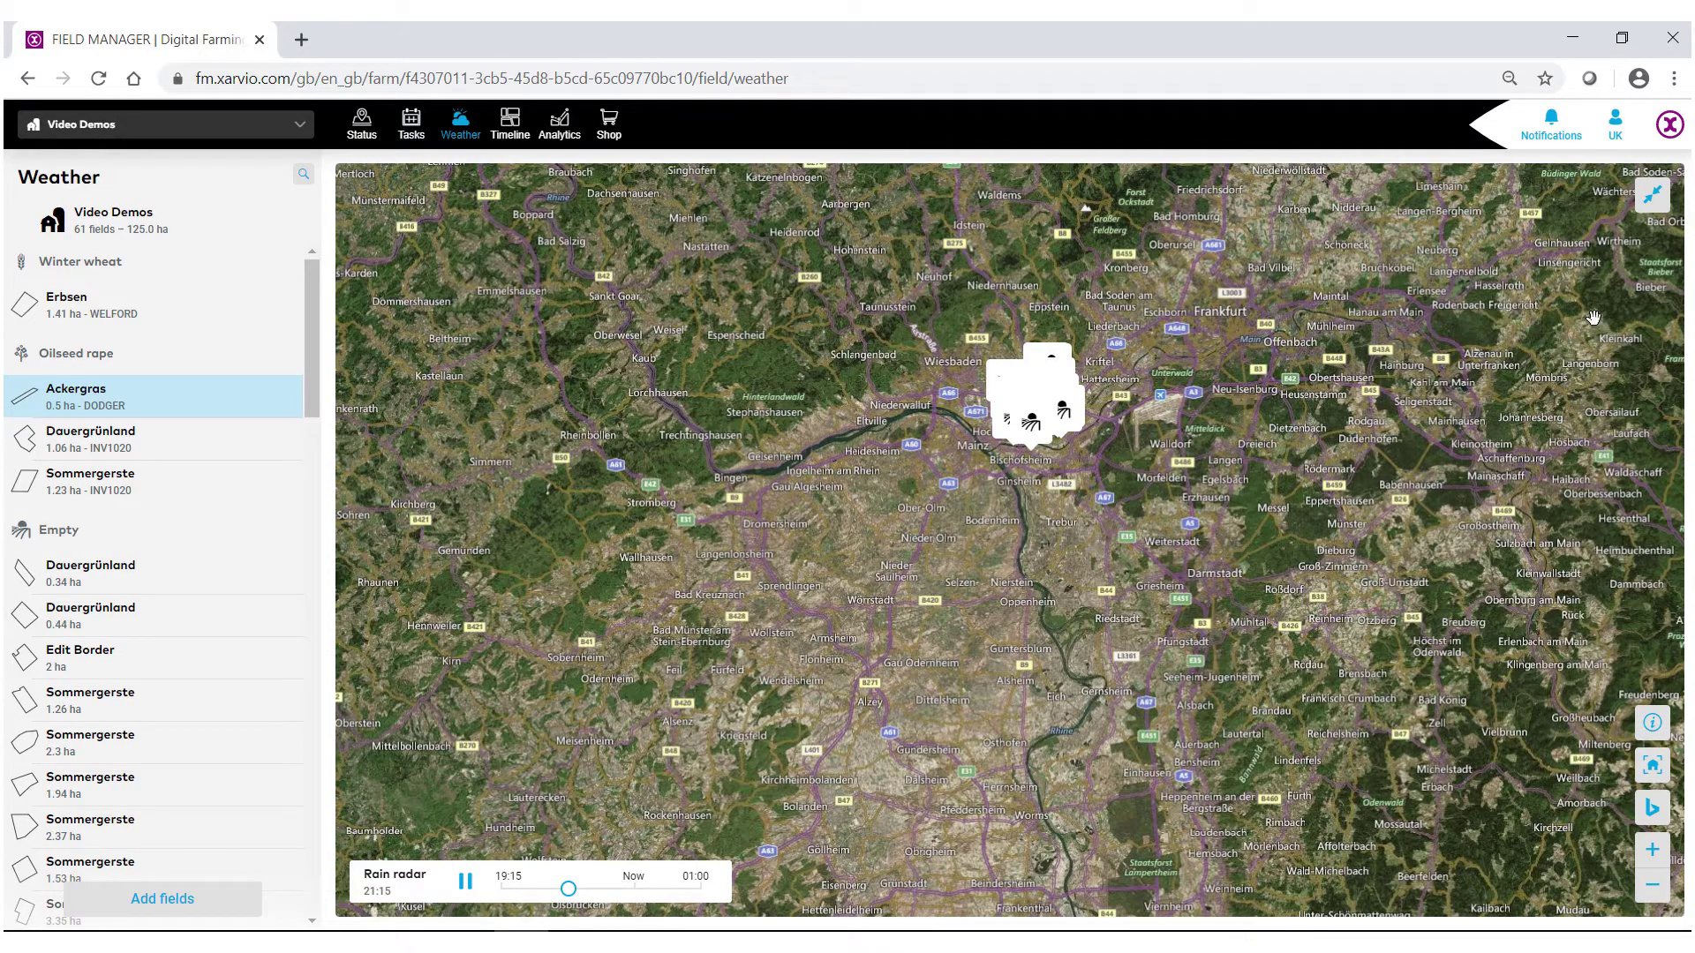
# Step: Collapse the radar map and show the hourly spray weather for 15 April, 07:00–18:00
pyautogui.click(1649, 205)
pyautogui.scroll(-2, 870, 463)
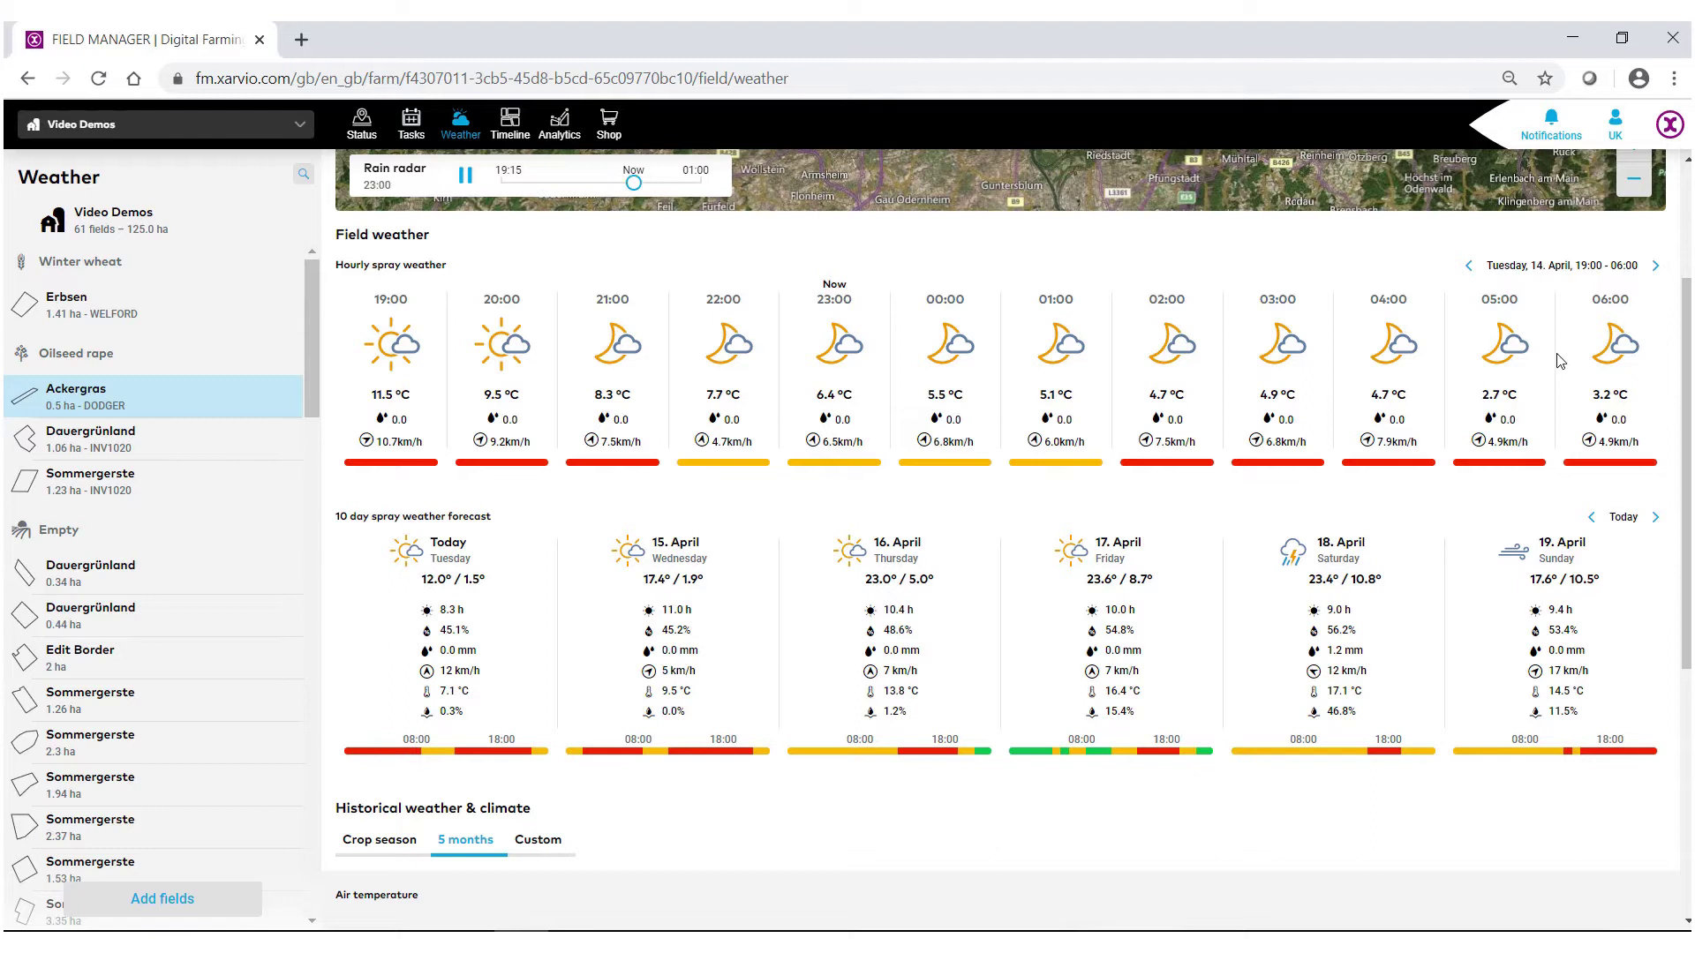
pyautogui.click(1656, 269)
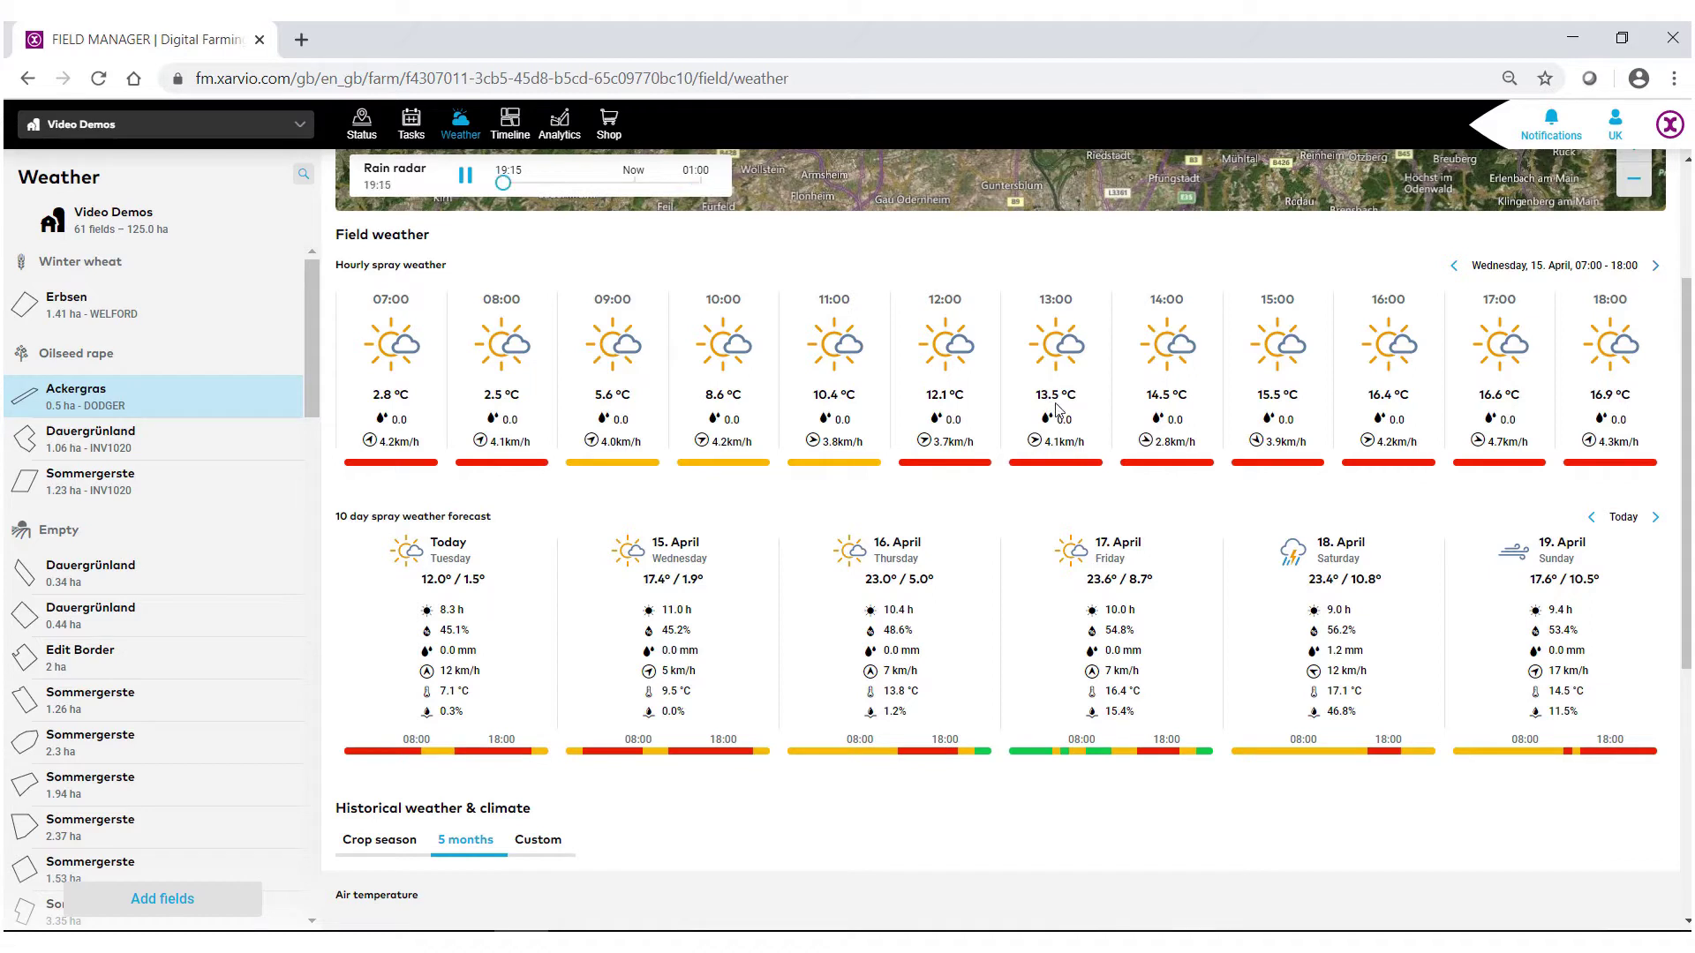
# Step: Browse the 10-day forecast ahead to 23 April, then return it to today
pyautogui.scroll(-1, 1052, 409)
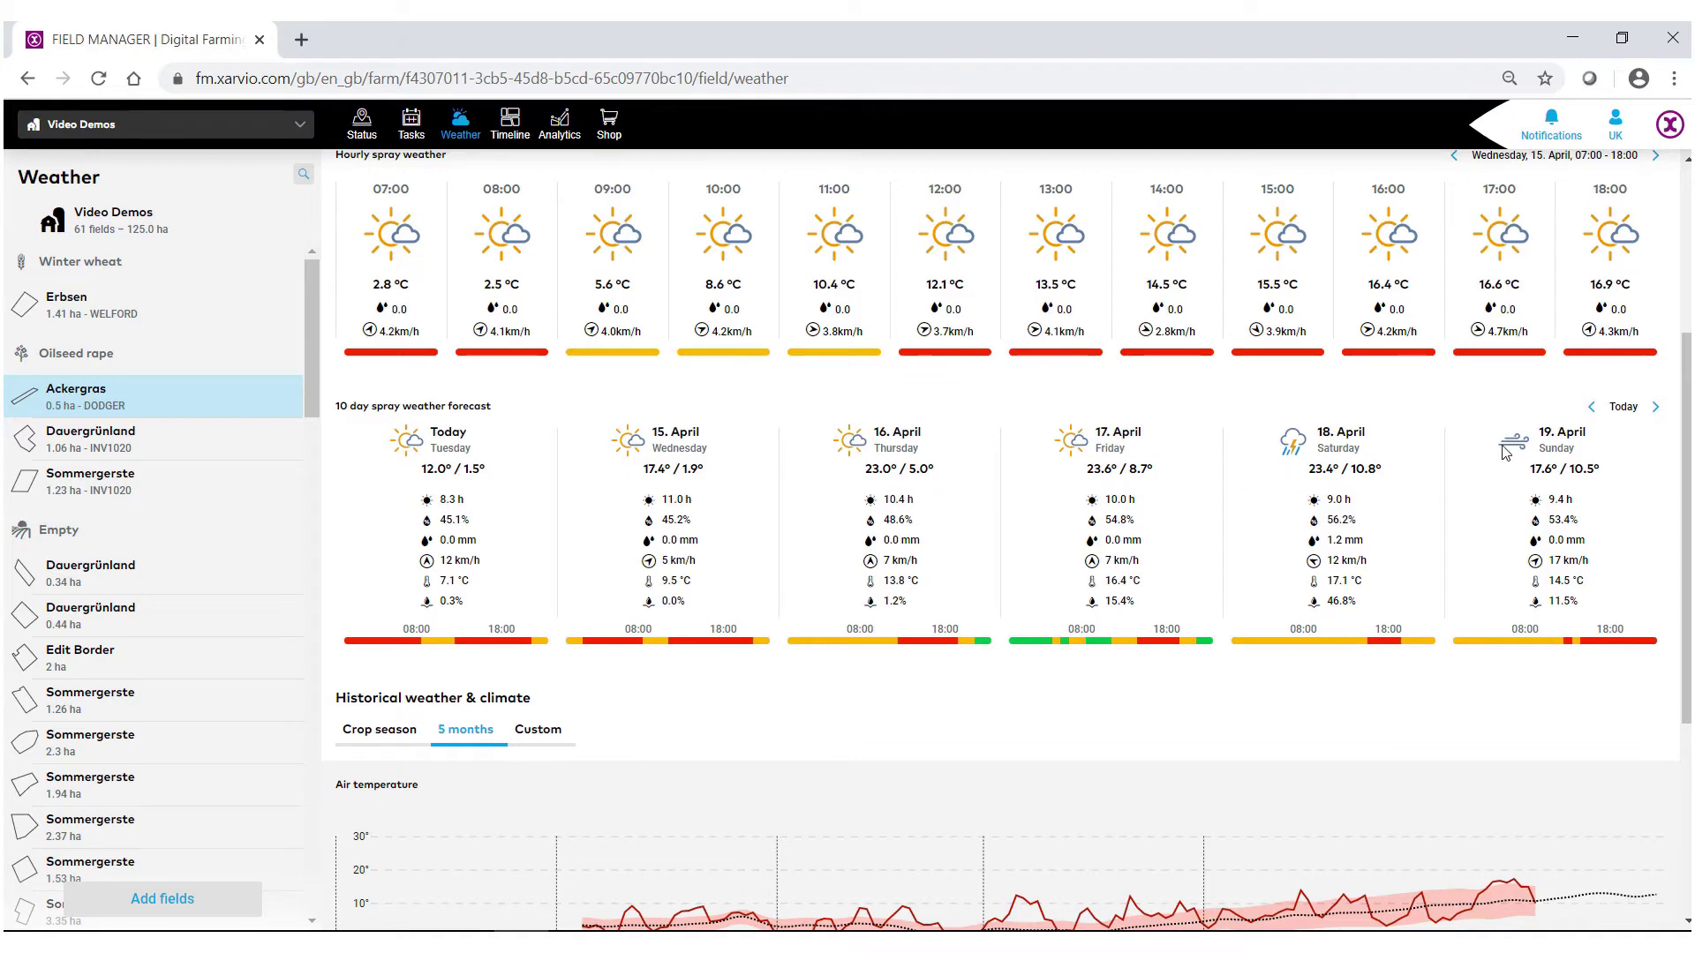
pyautogui.click(1656, 408)
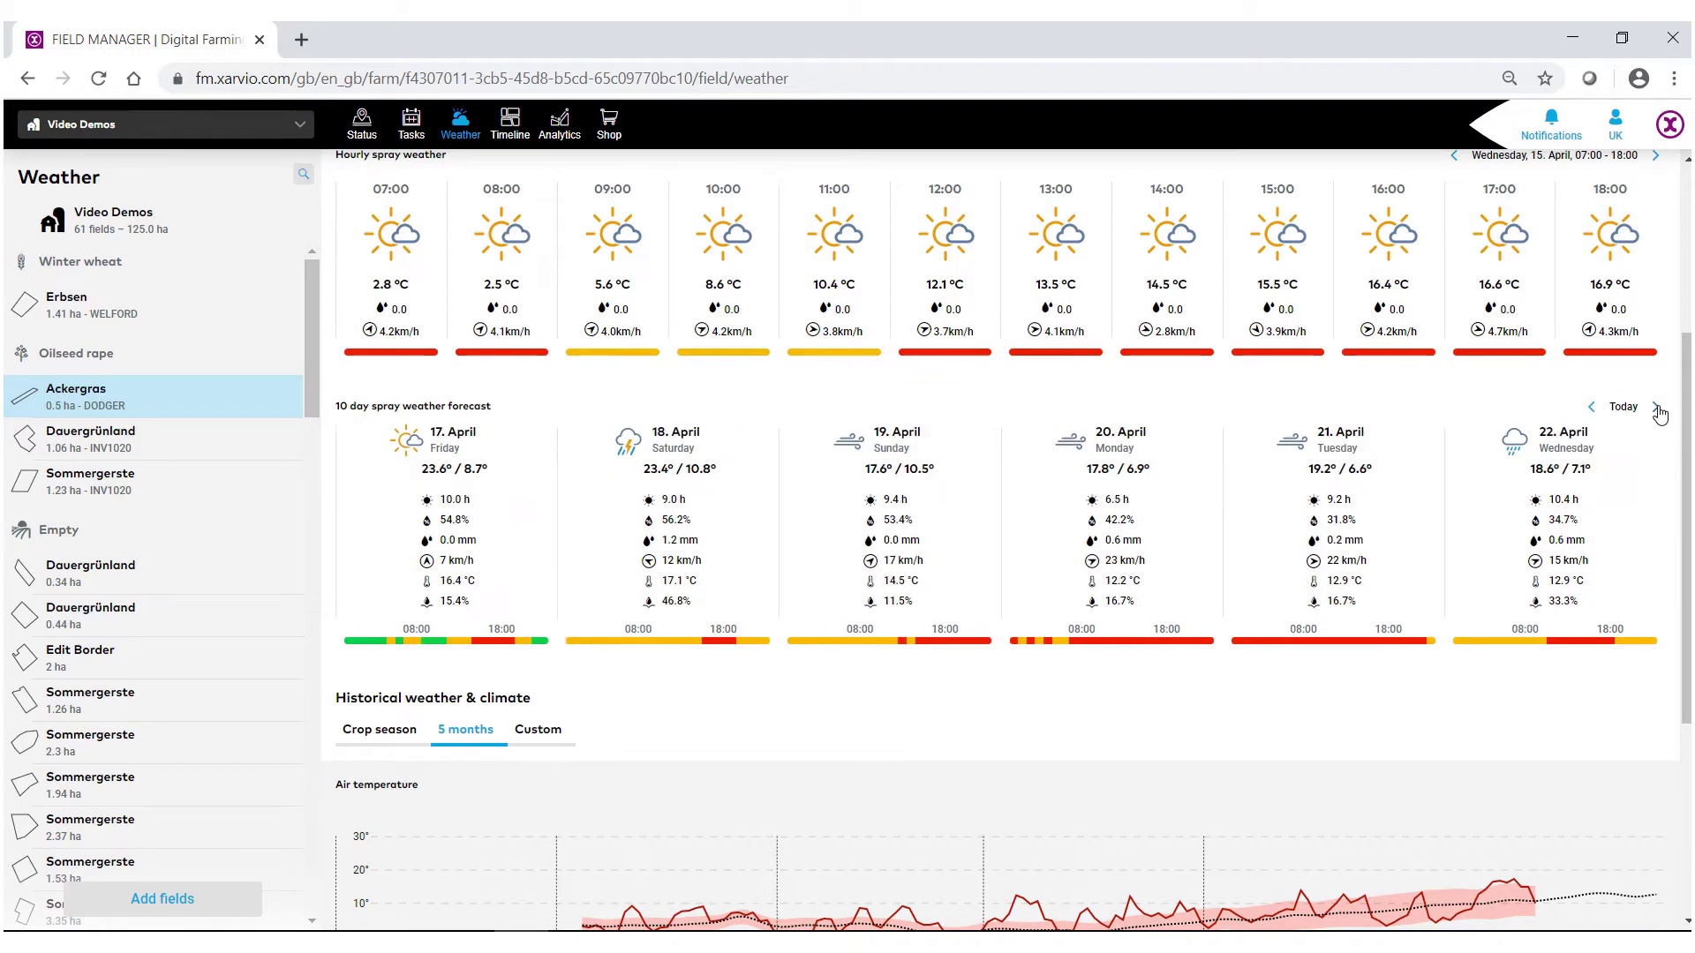
pyautogui.click(1657, 410)
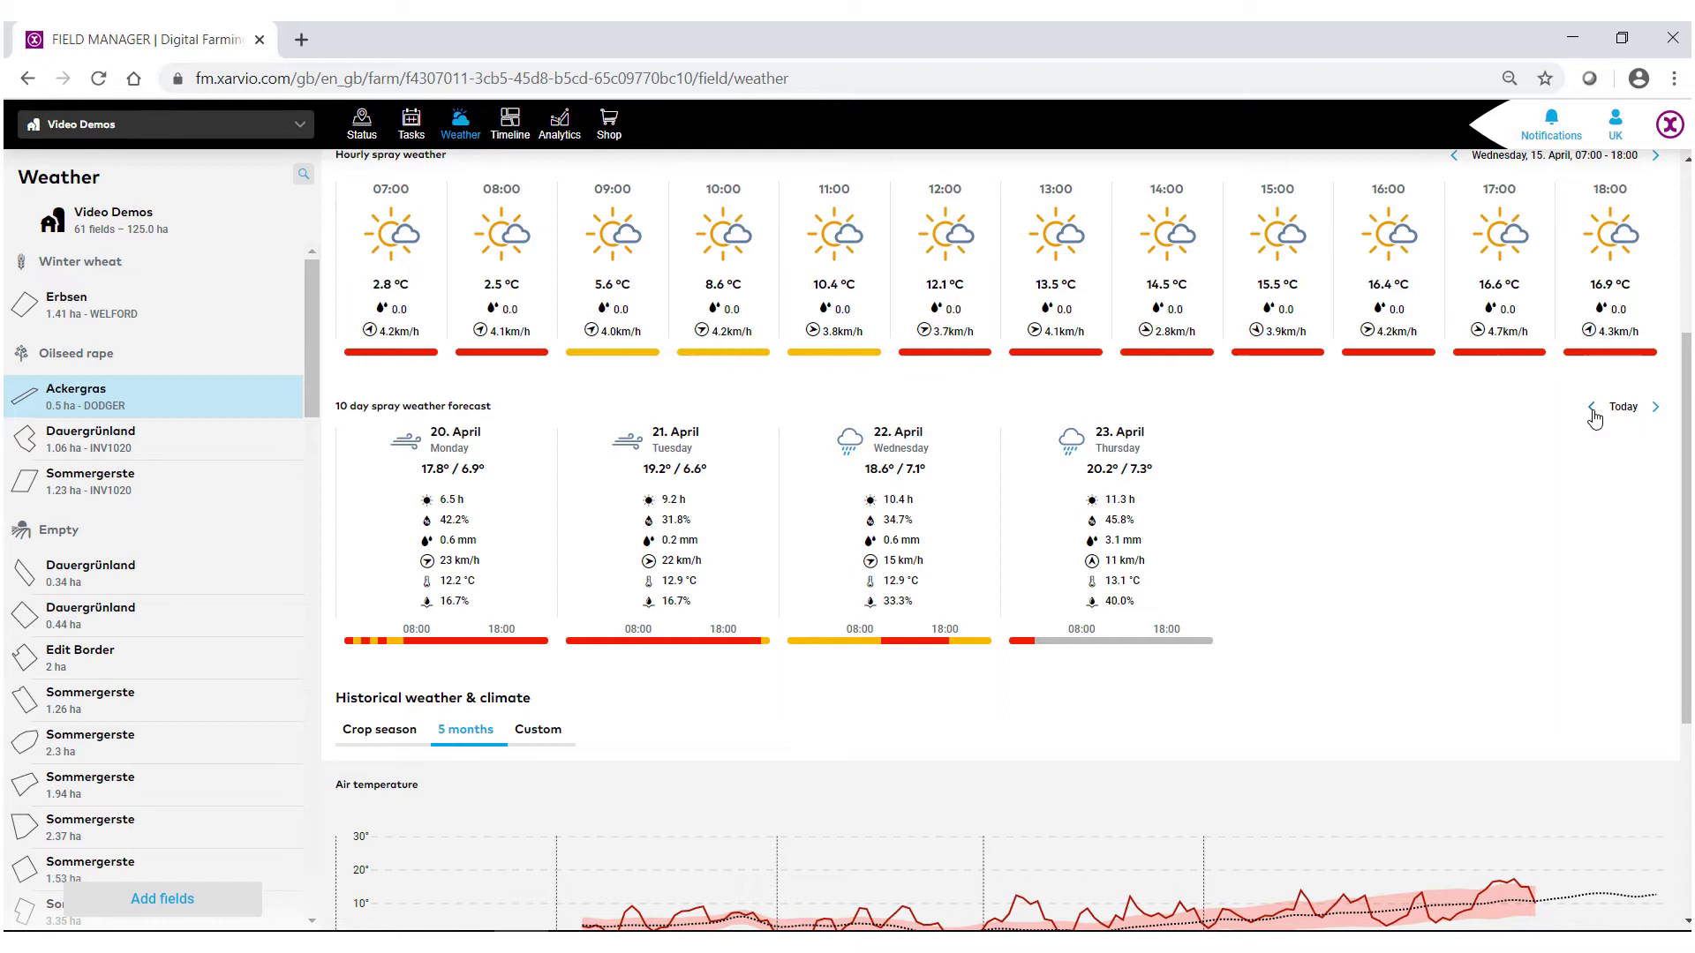
pyautogui.click(1592, 409)
pyautogui.click(1592, 408)
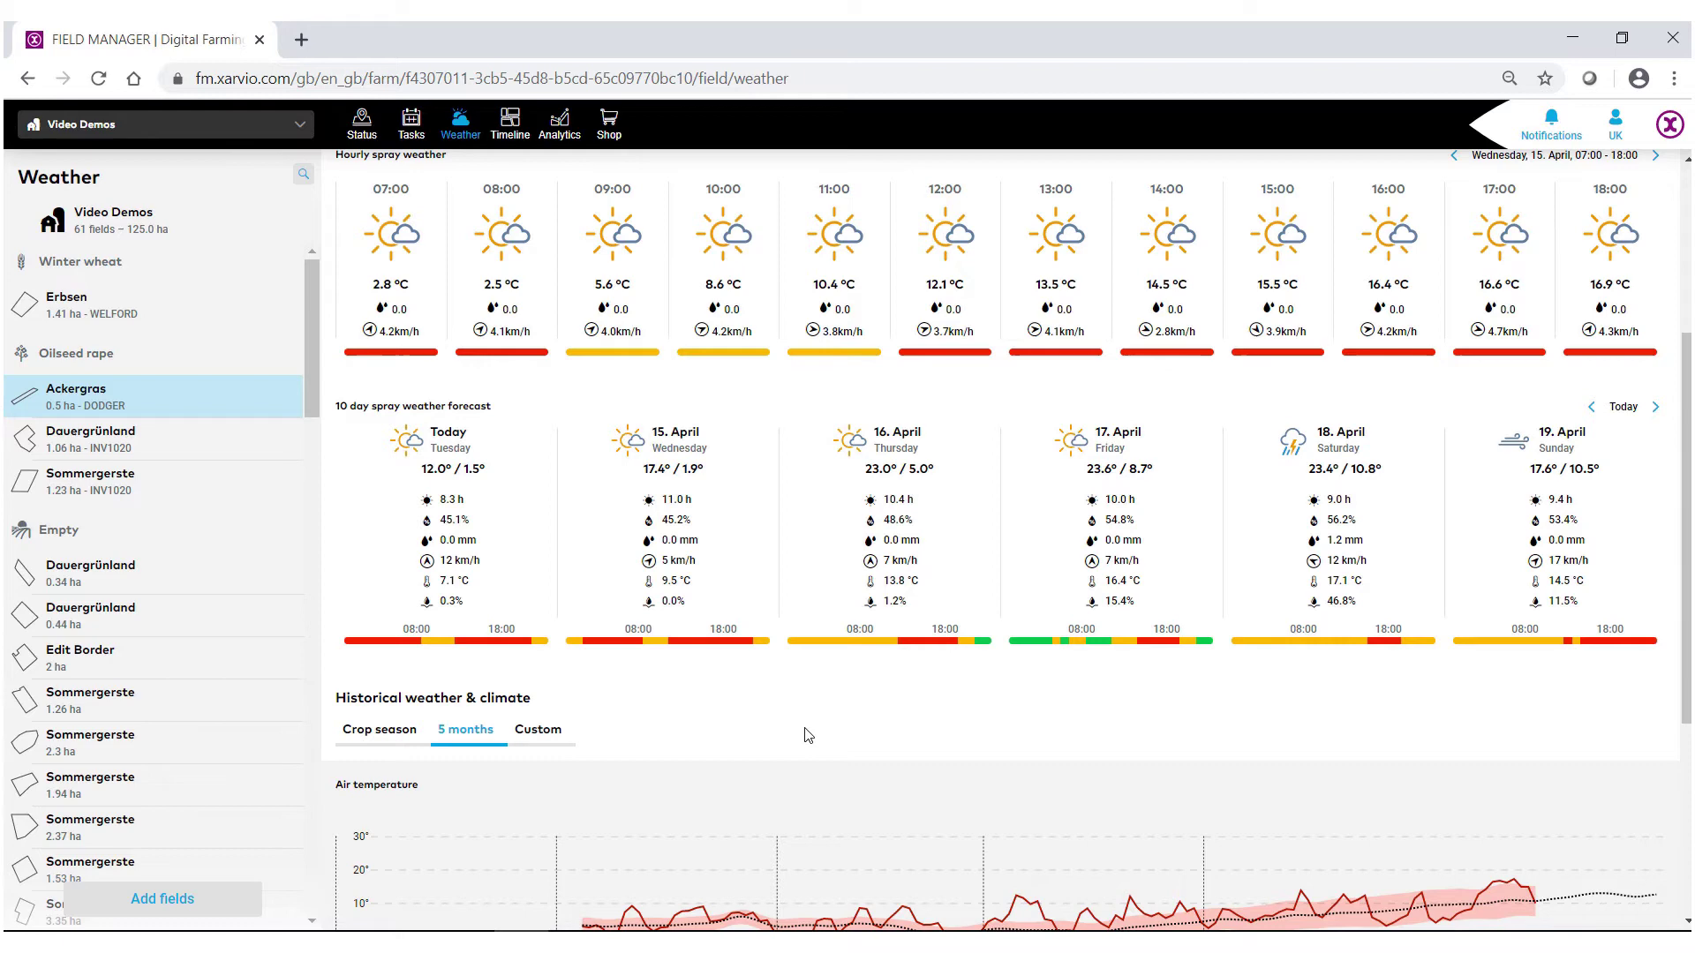
# Step: Switch Historical weather & climate from Crop season to a Custom range, 01.05.2019–14.04.2020
pyautogui.scroll(-3, 821, 720)
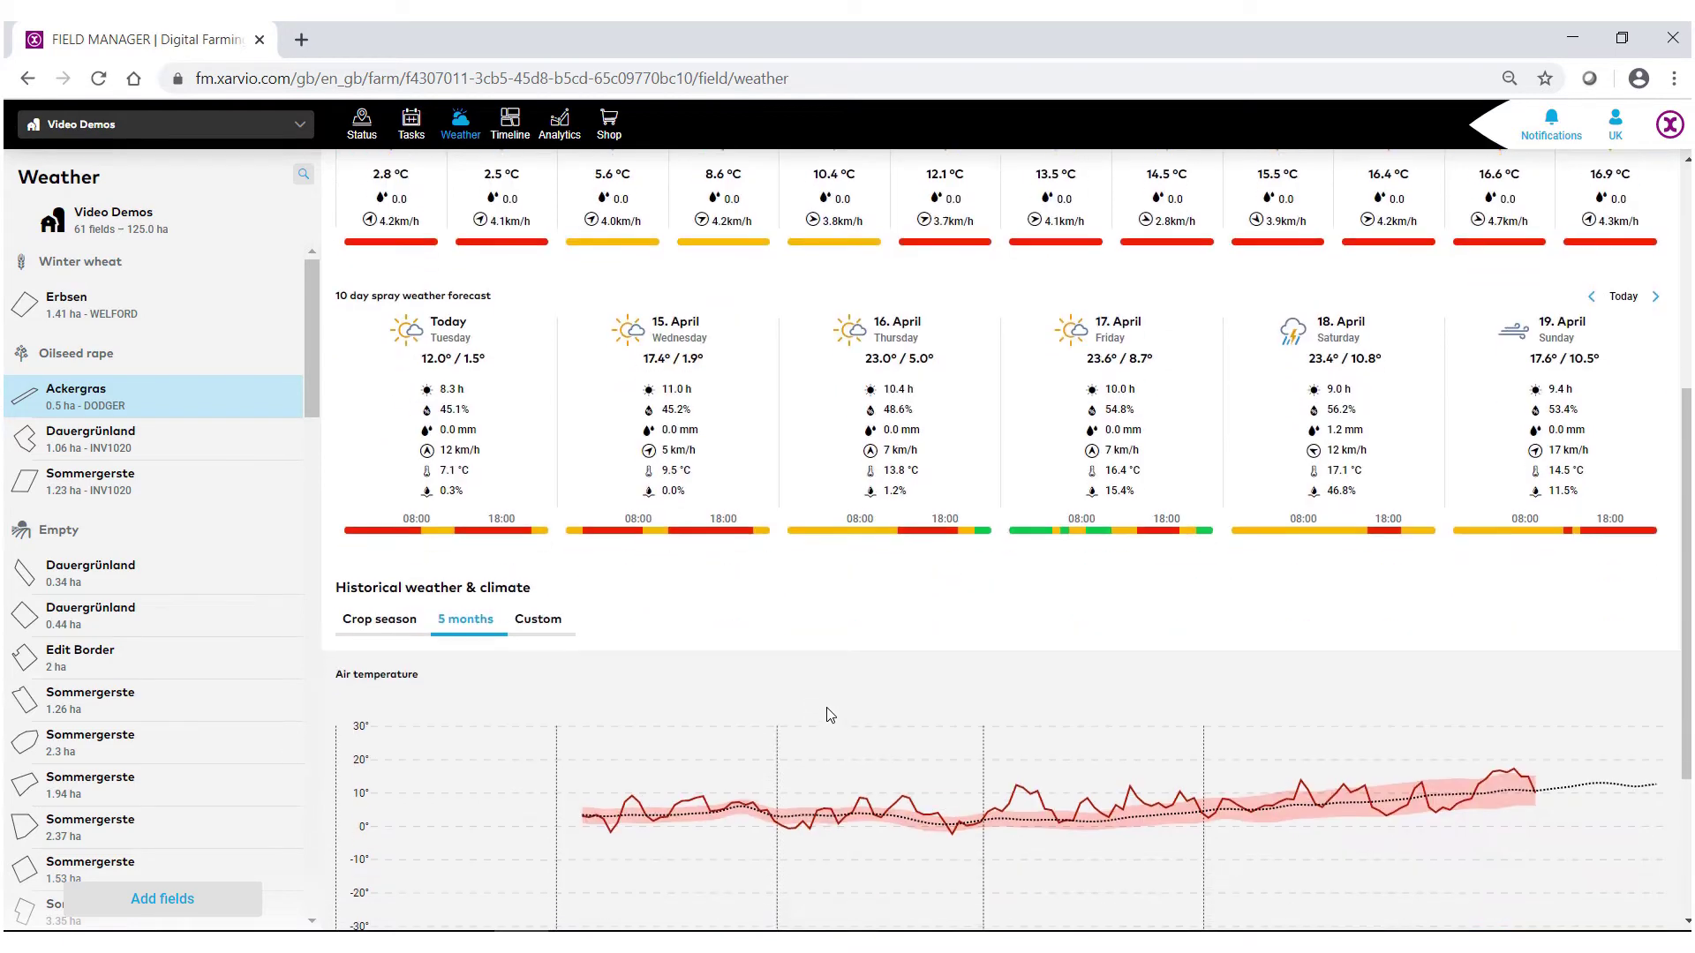
pyautogui.scroll(-2, 855, 676)
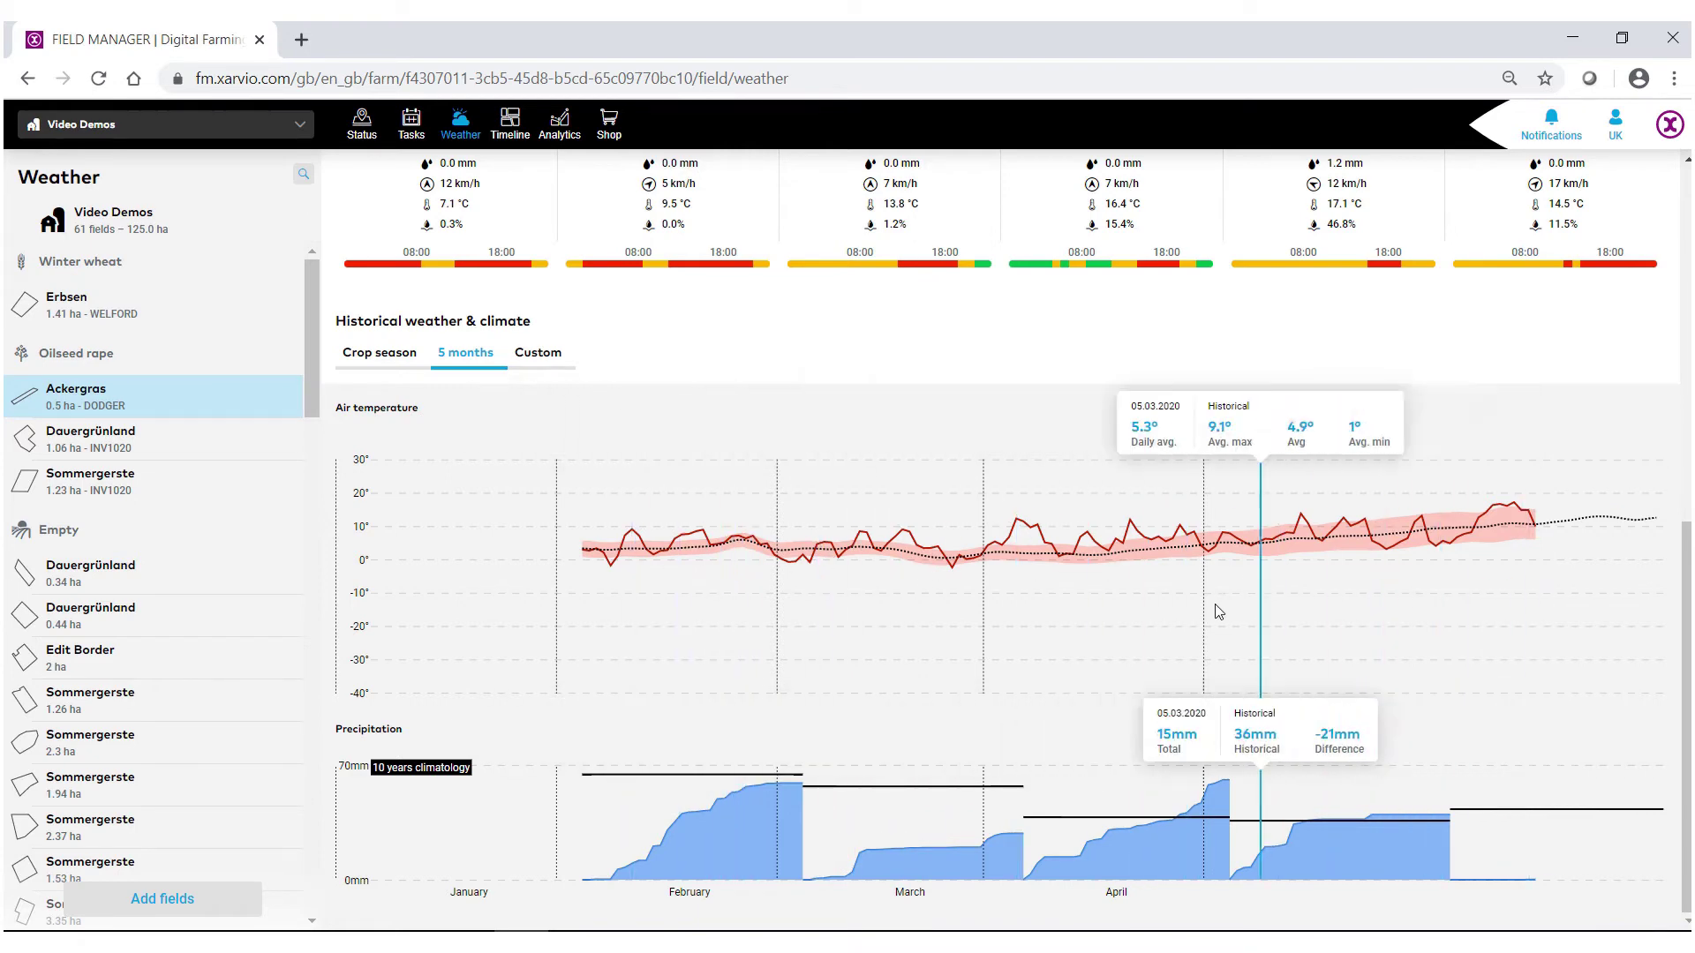
pyautogui.click(389, 367)
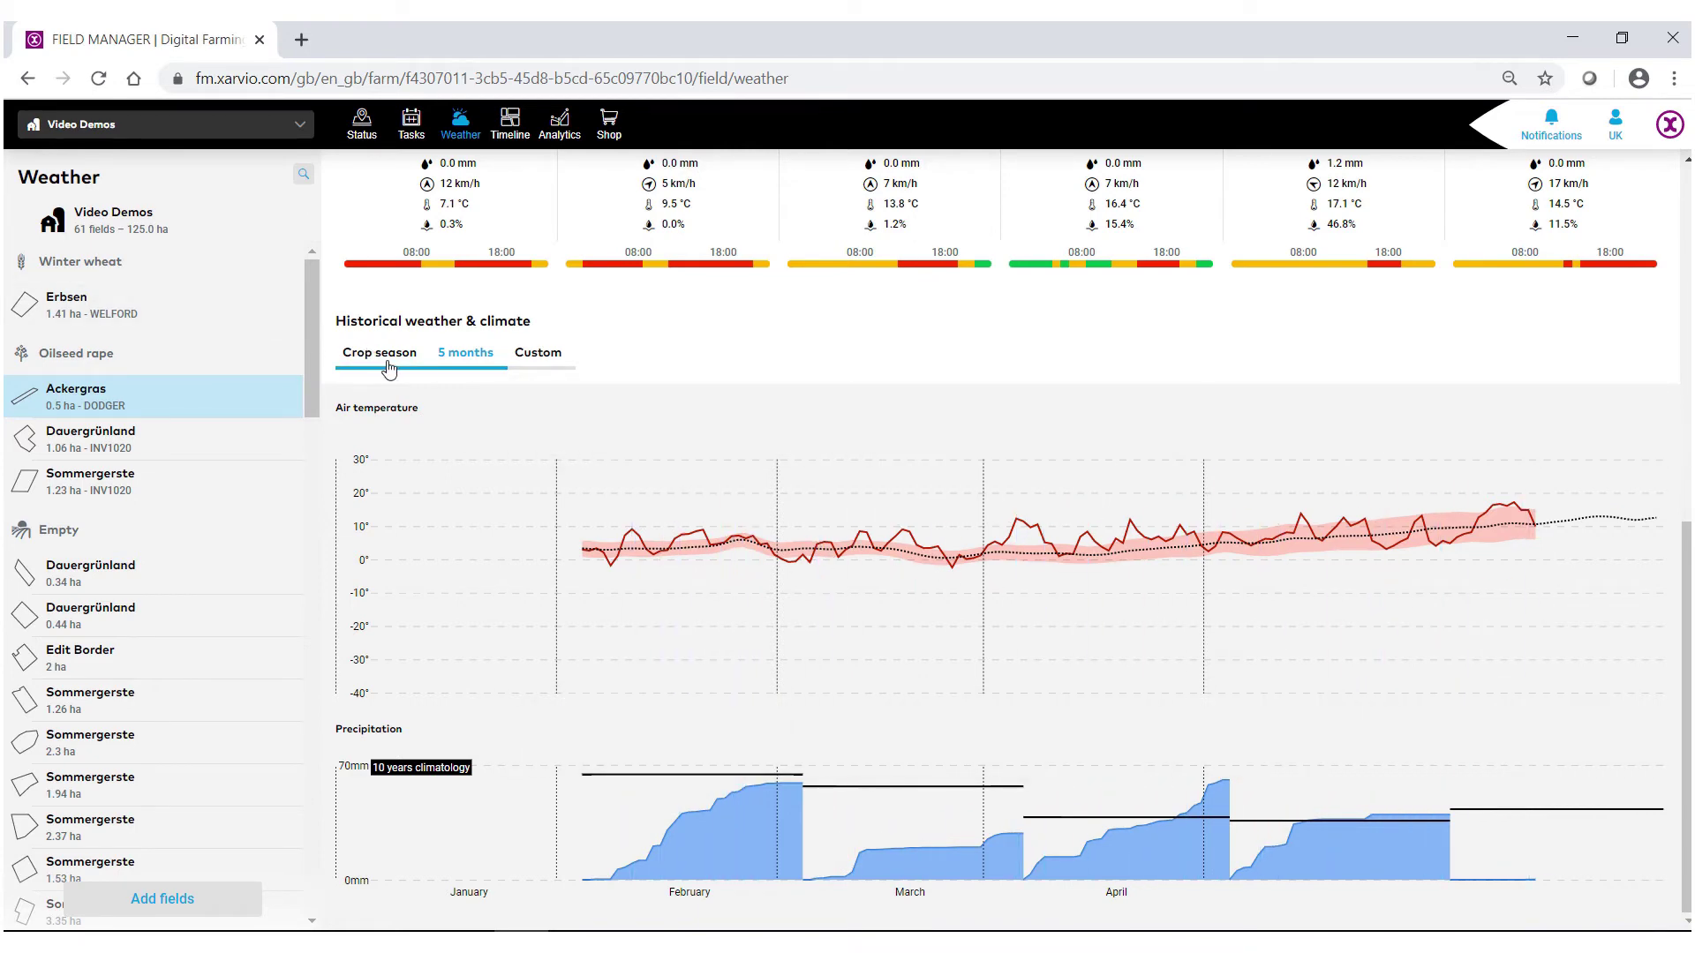
pyautogui.scroll(-5, 609, 599)
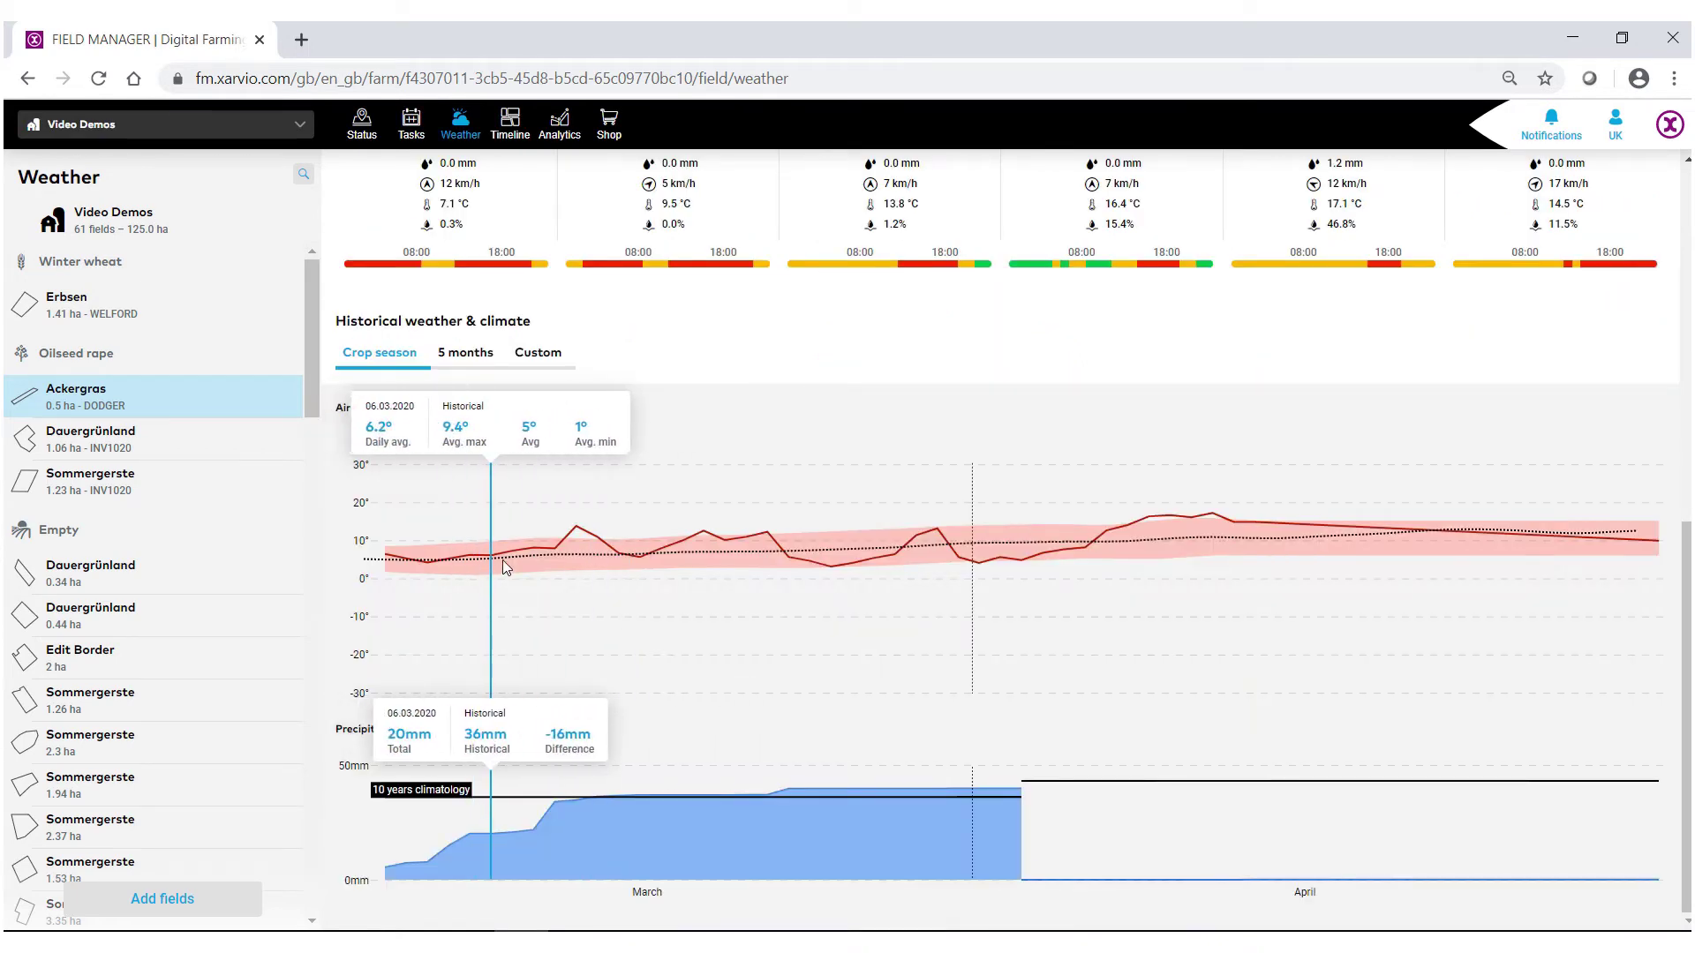
pyautogui.click(534, 355)
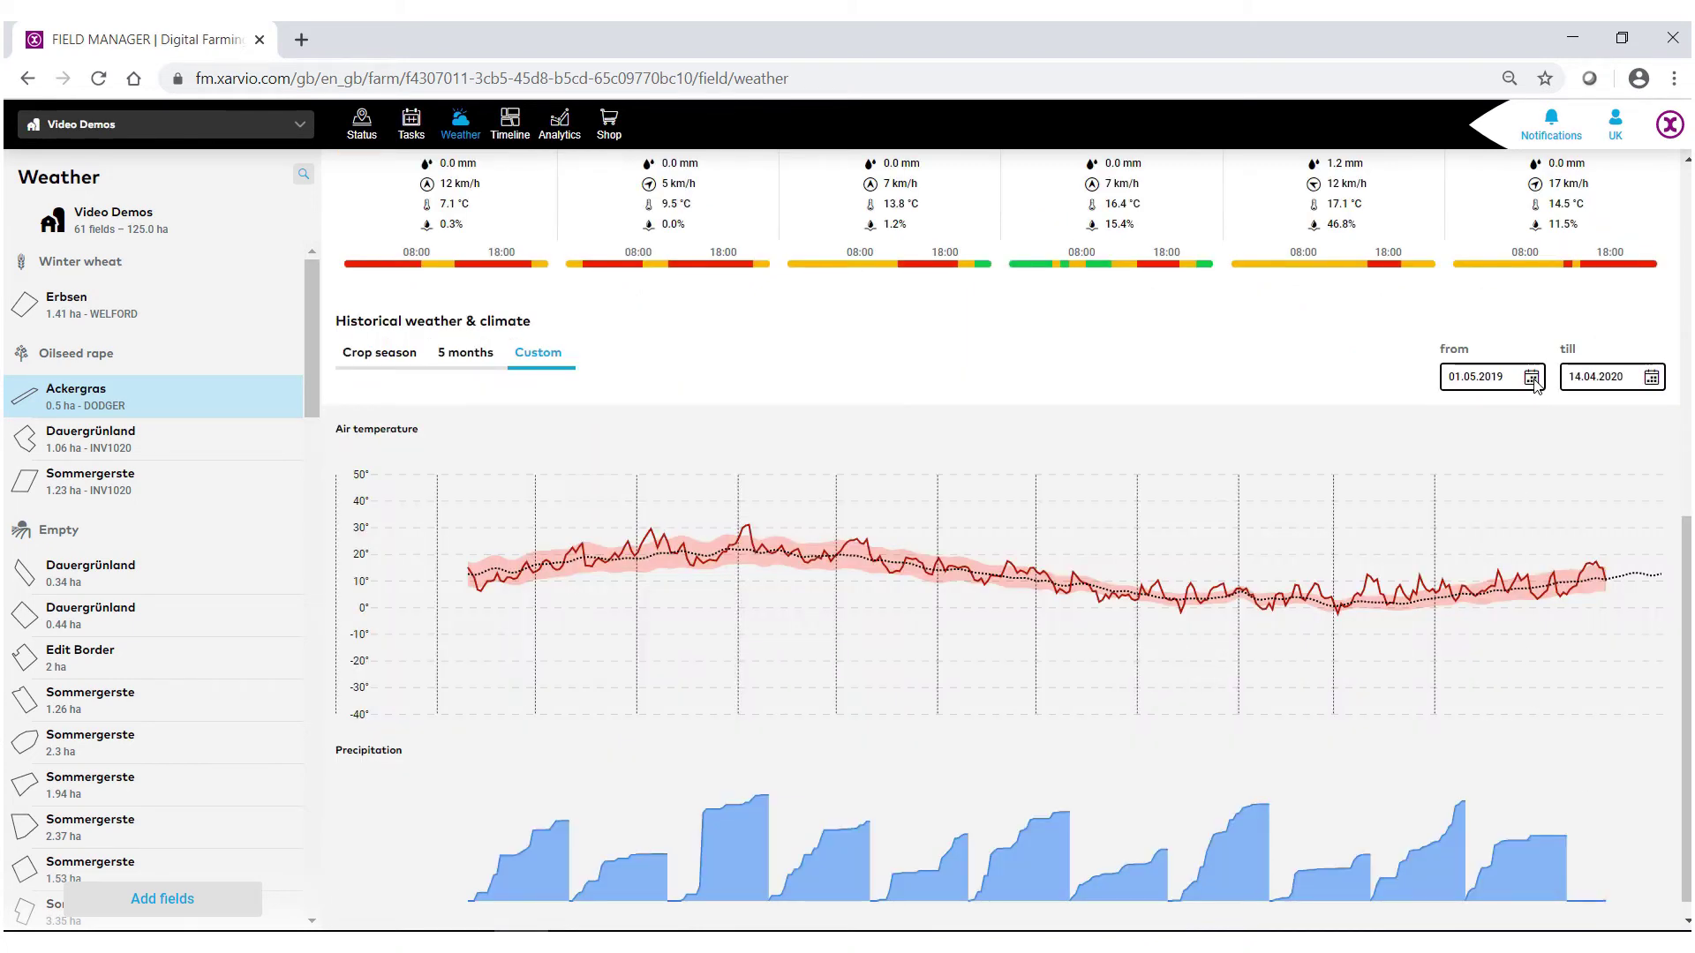
# Step: Set the custom period's start date to 30 April 2019 using the calendar
pyautogui.click(1533, 378)
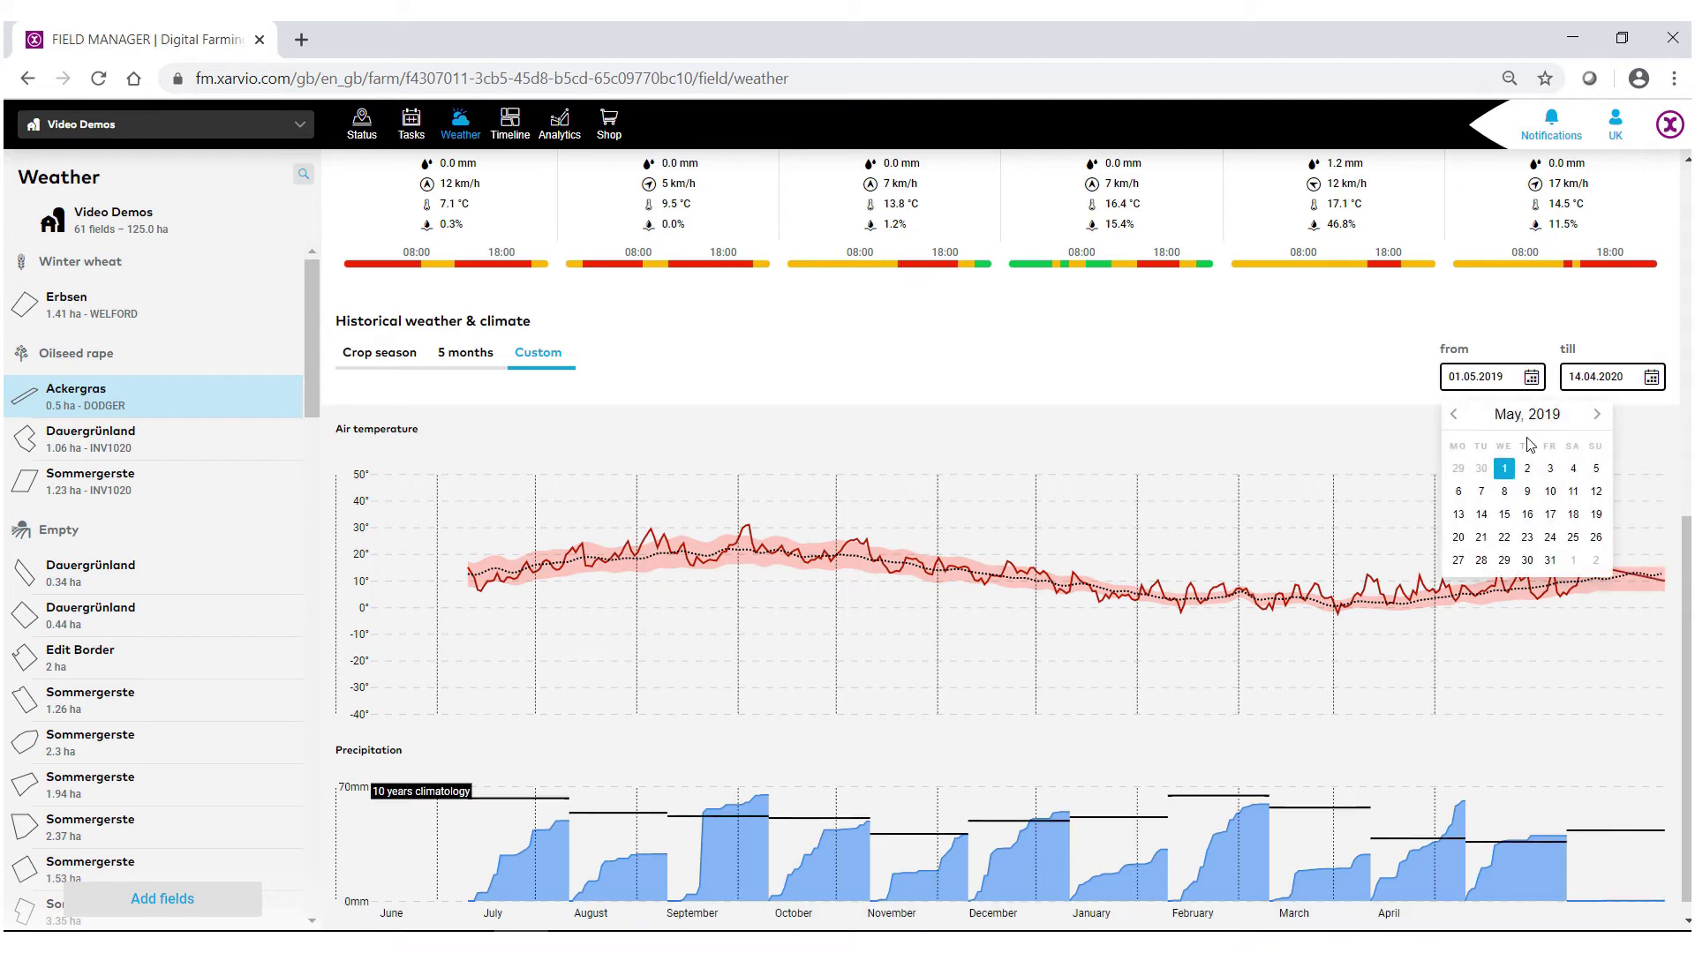
pyautogui.click(1463, 424)
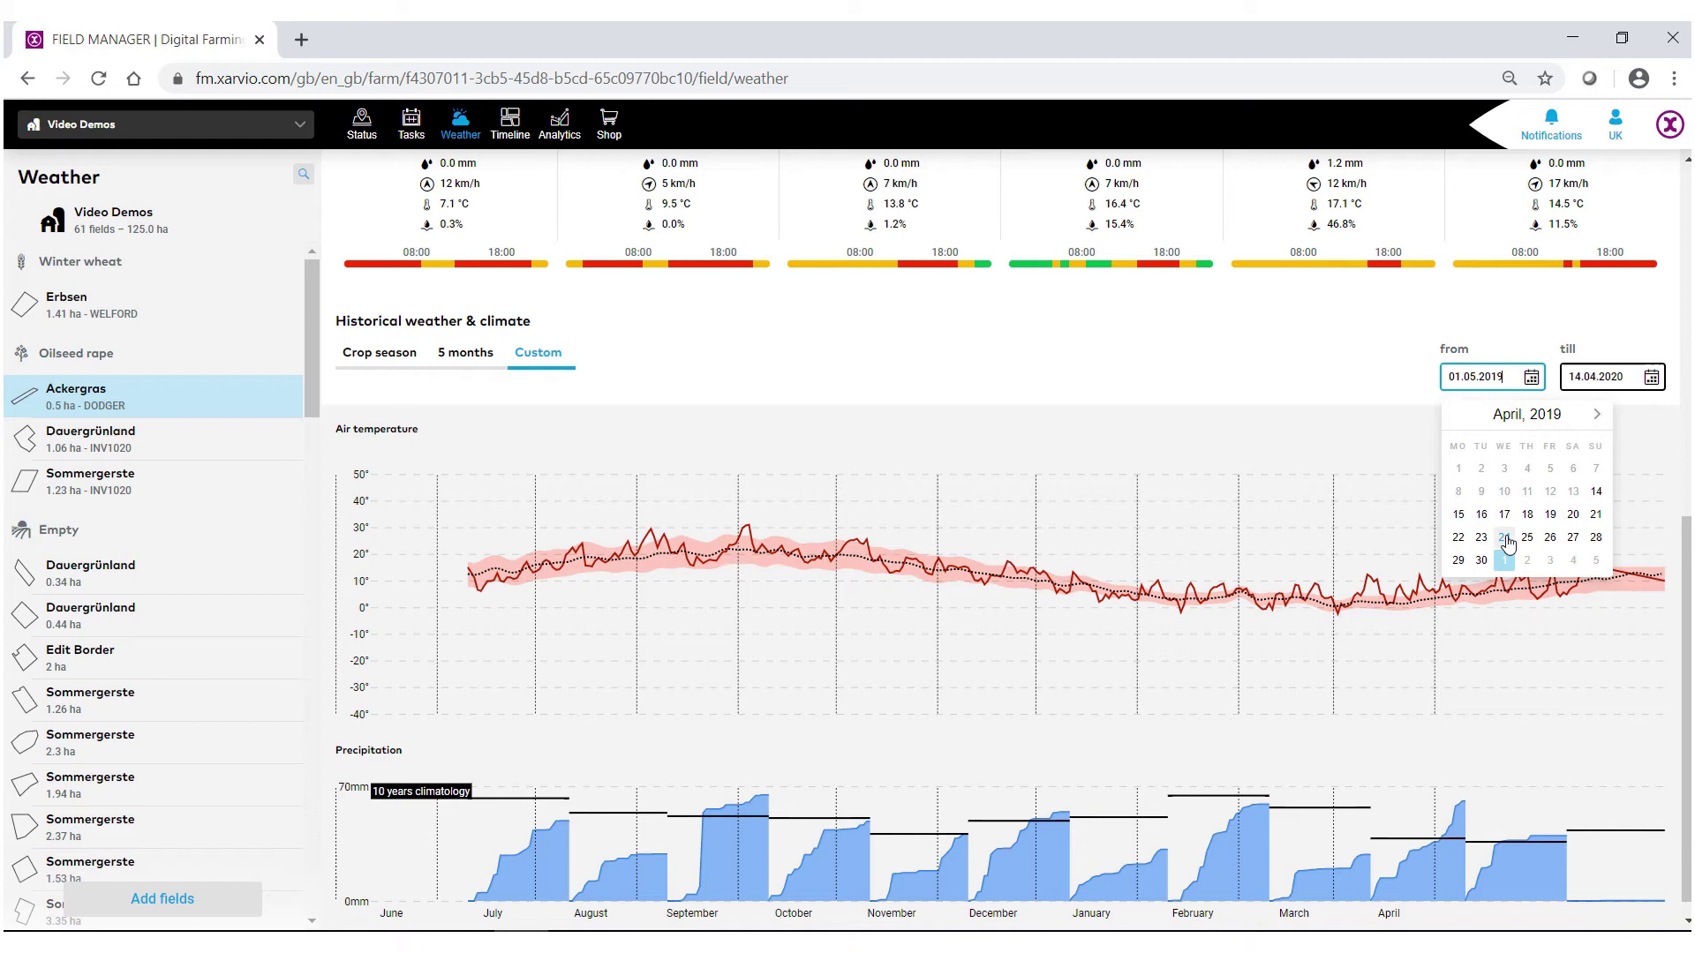
pyautogui.click(1481, 562)
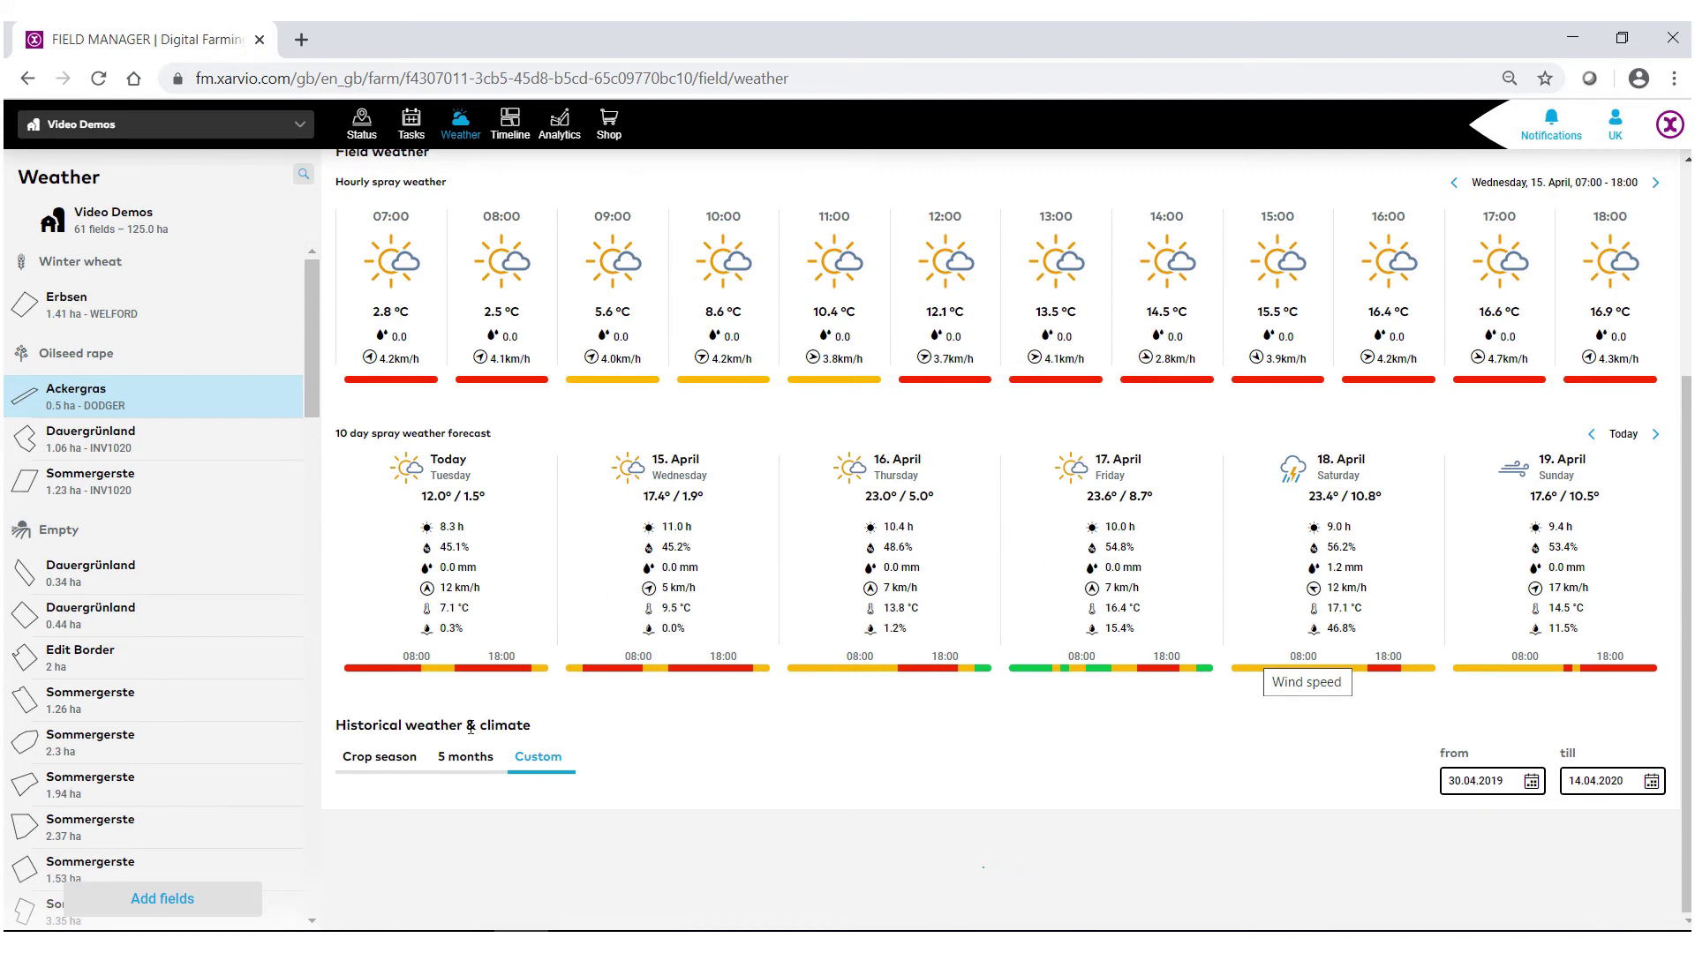
# Step: Clear an accidental text selection and return to the top of the Weather page
pyautogui.scroll(-5, 474, 770)
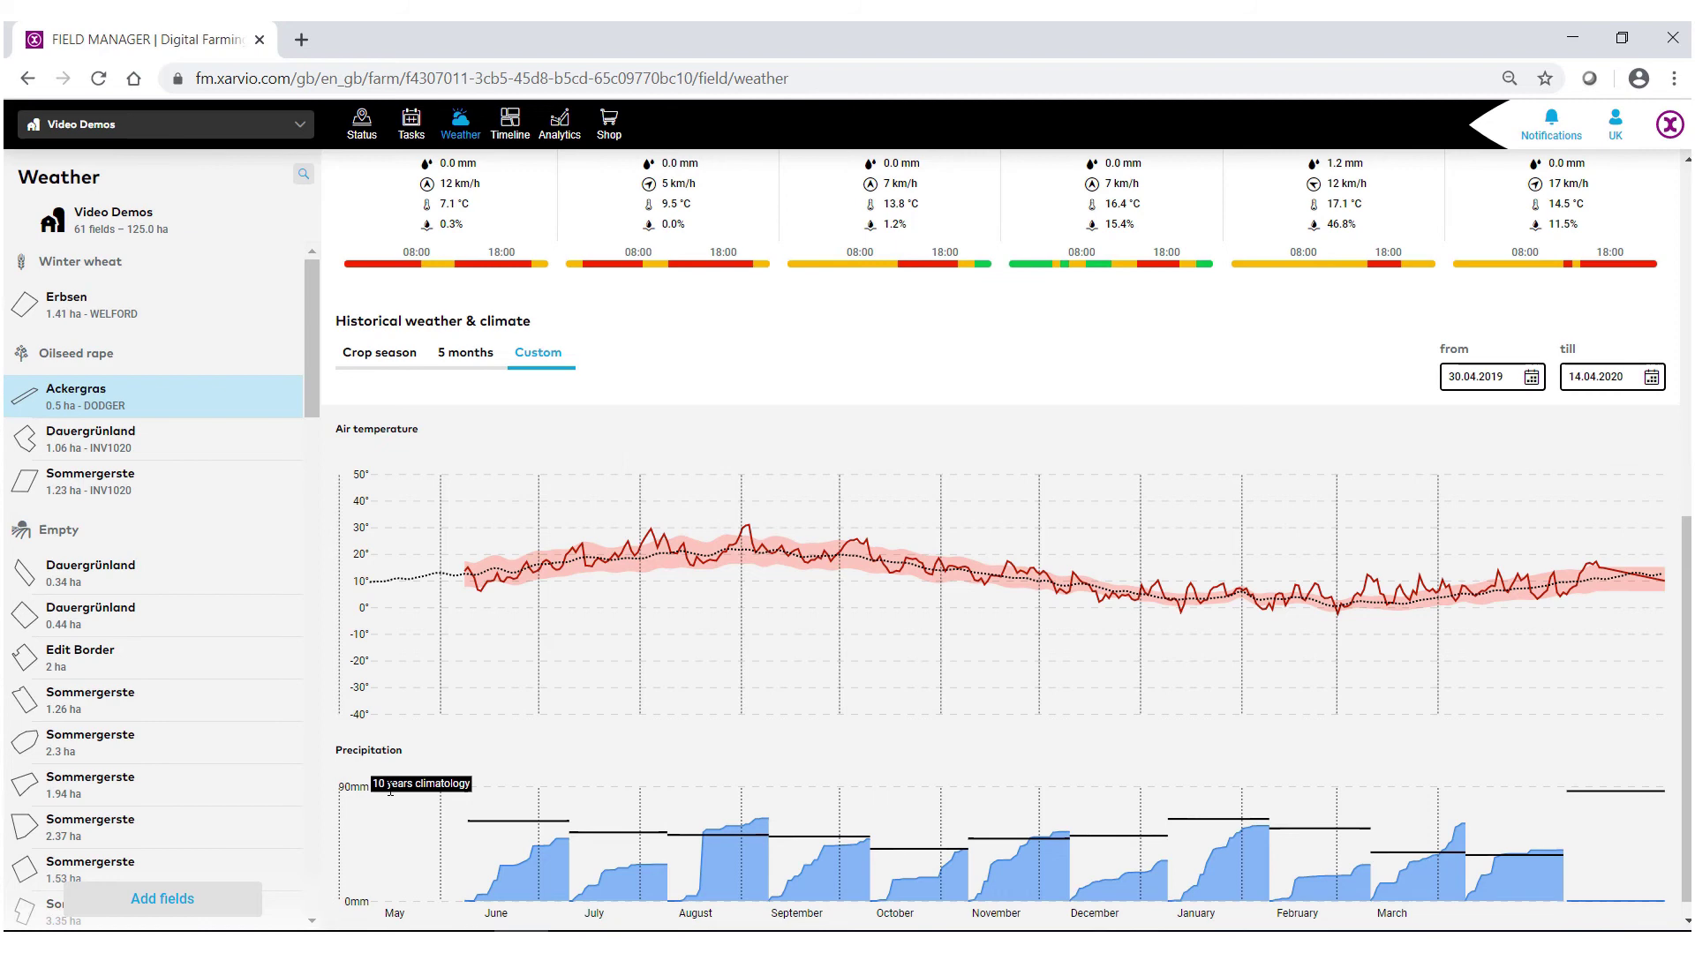
pyautogui.moveTo(489, 841)
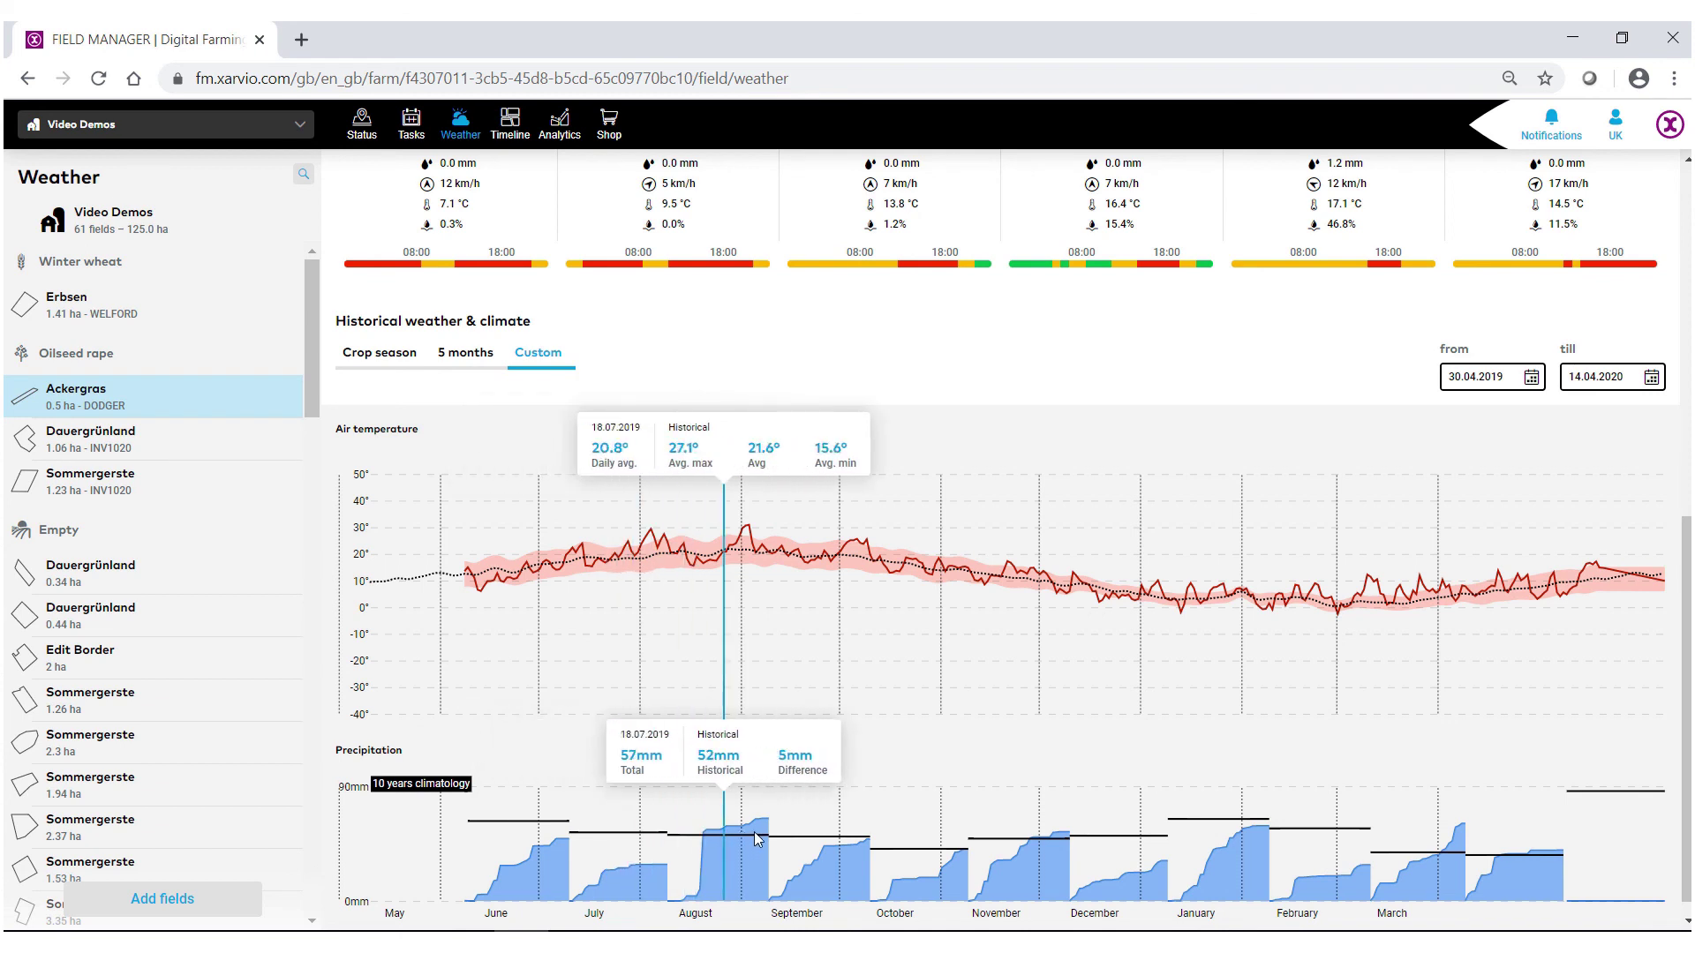
pyautogui.moveTo(1158, 366); pyautogui.dragTo(1086, 687)
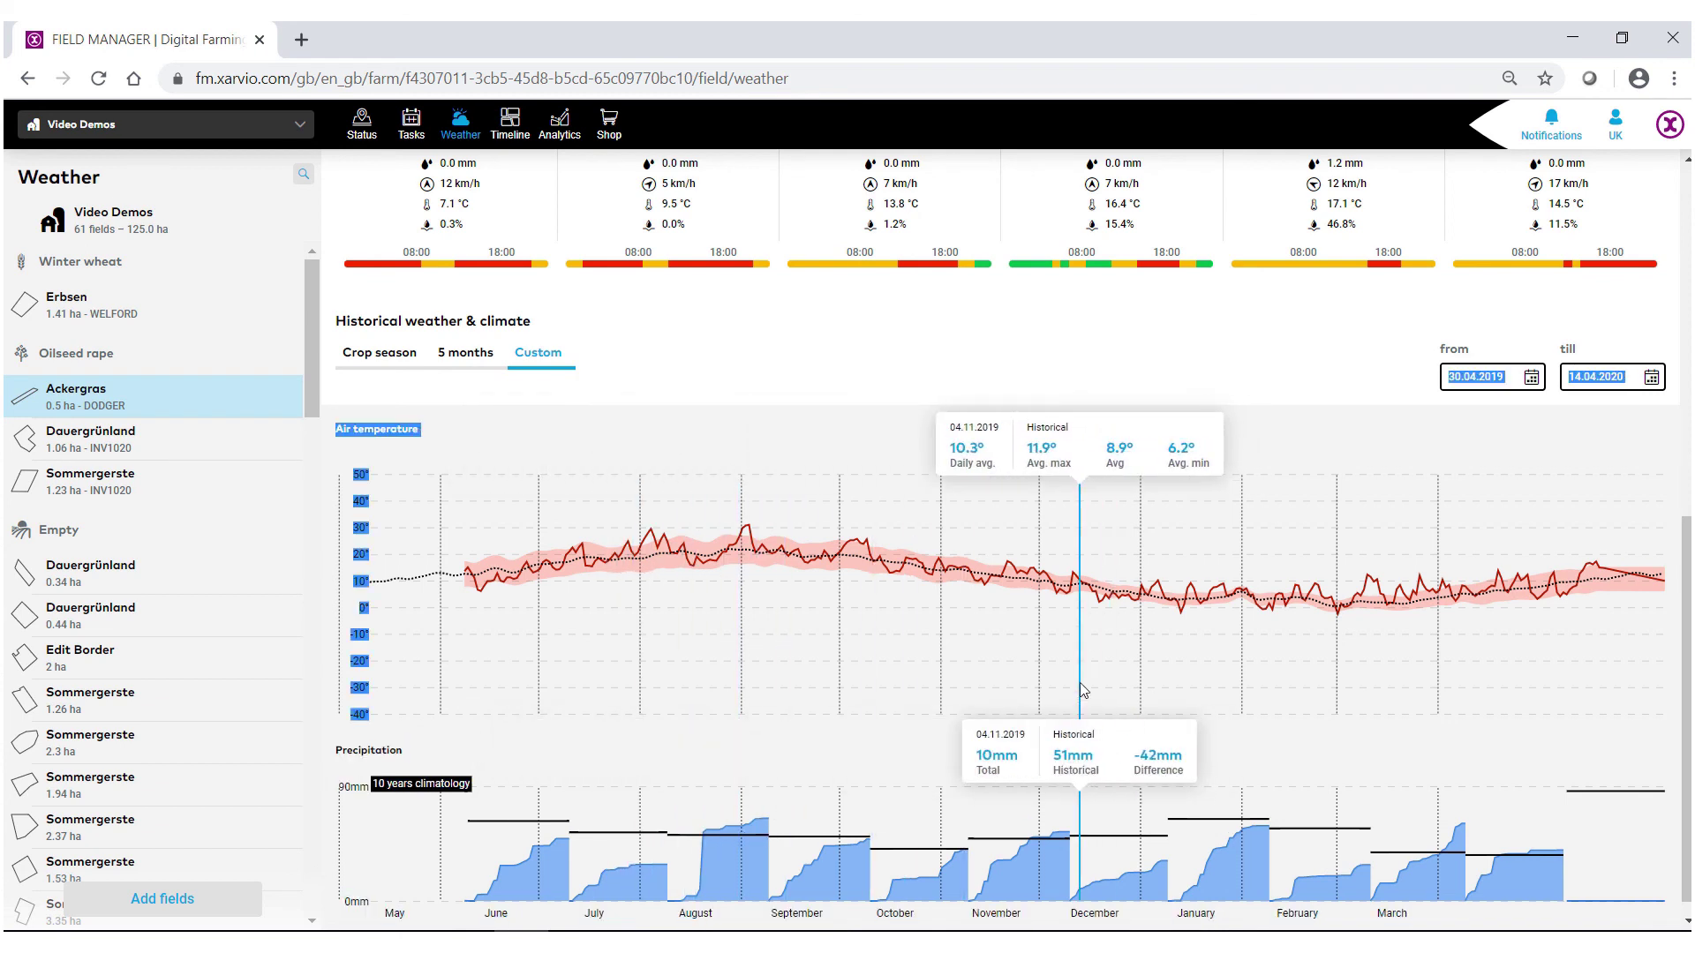
pyautogui.click(1179, 340)
pyautogui.scroll(10, 1139, 355)
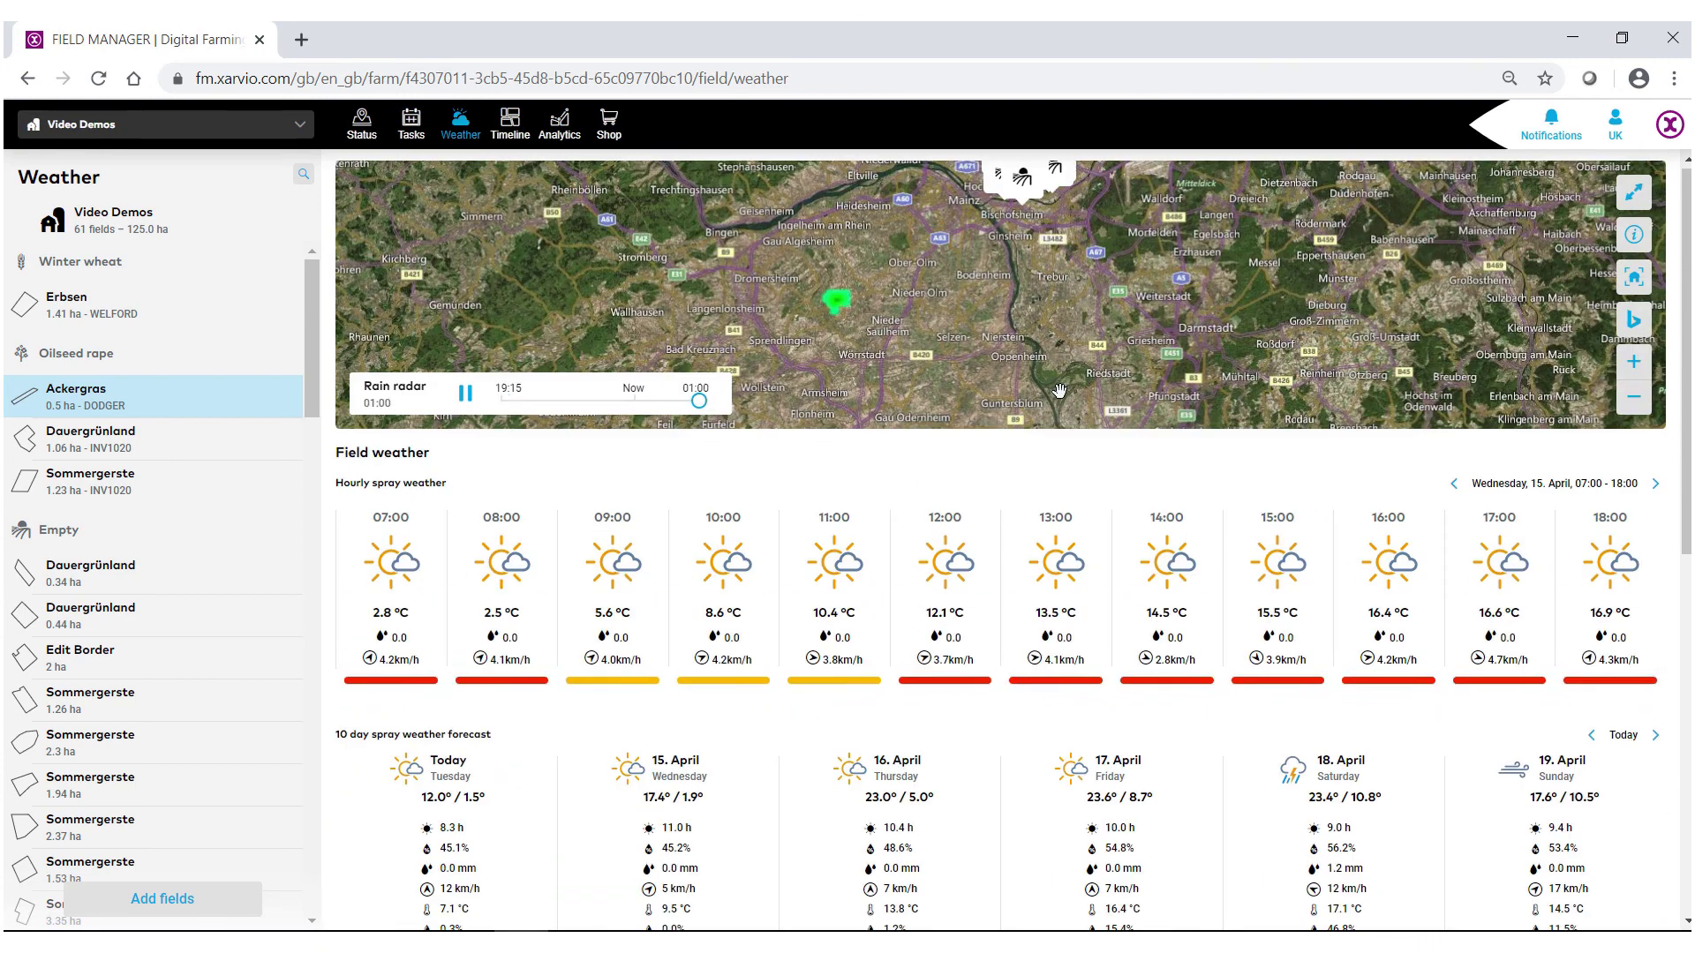